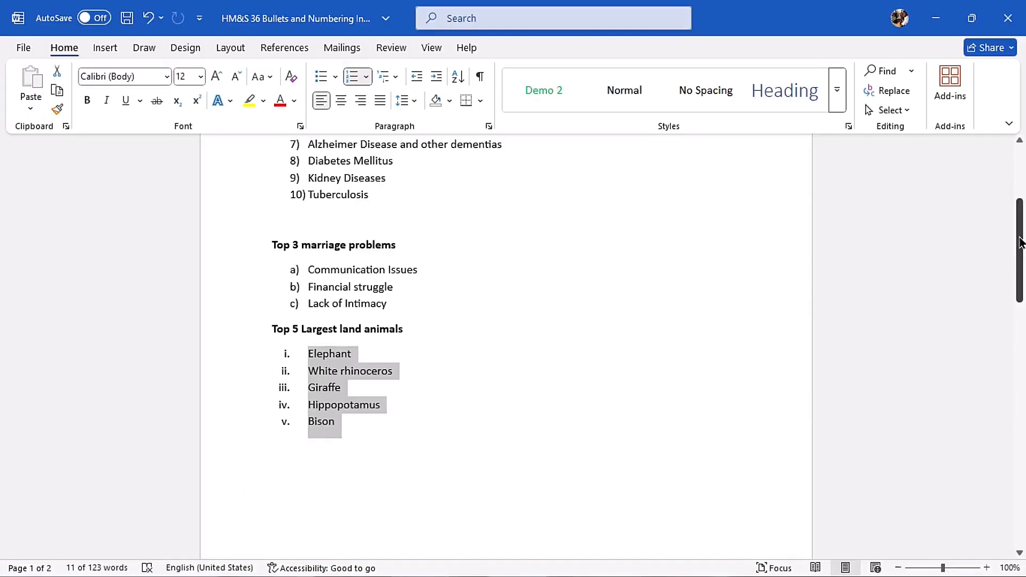
# - Apply the arrowhead bullet to Dog, Cat, Goat and Sheep in the list of domestic animals
pyautogui.moveTo(1020, 245); pyautogui.dragTo(1020, 390)
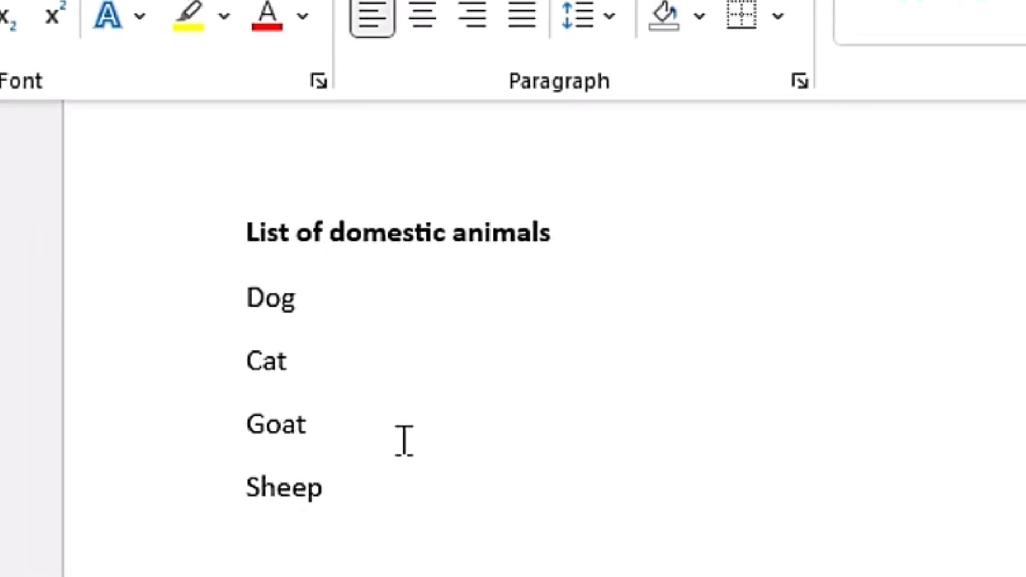
pyautogui.moveTo(237, 338); pyautogui.dragTo(327, 499)
pyautogui.click(368, 46)
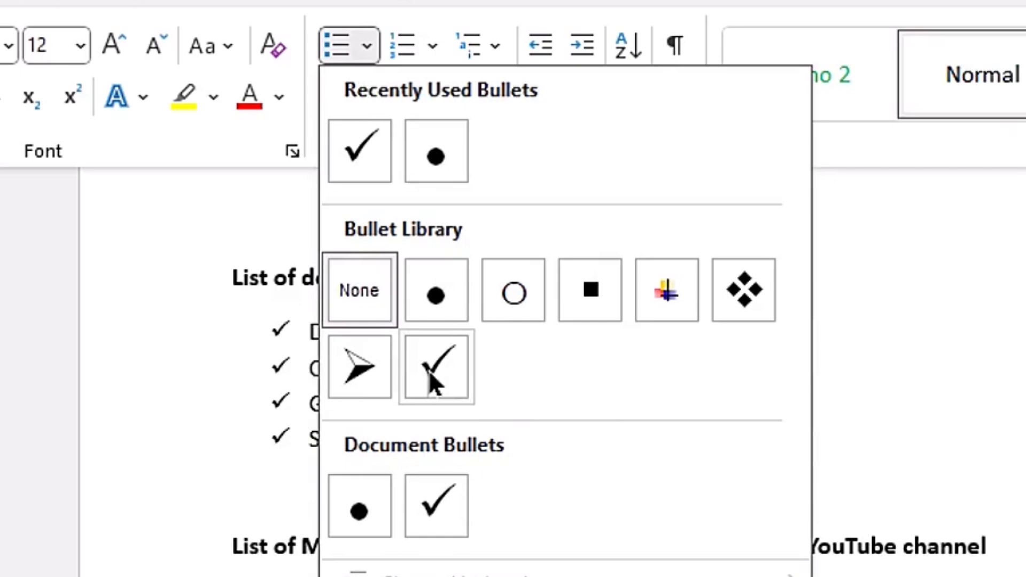
pyautogui.click(357, 357)
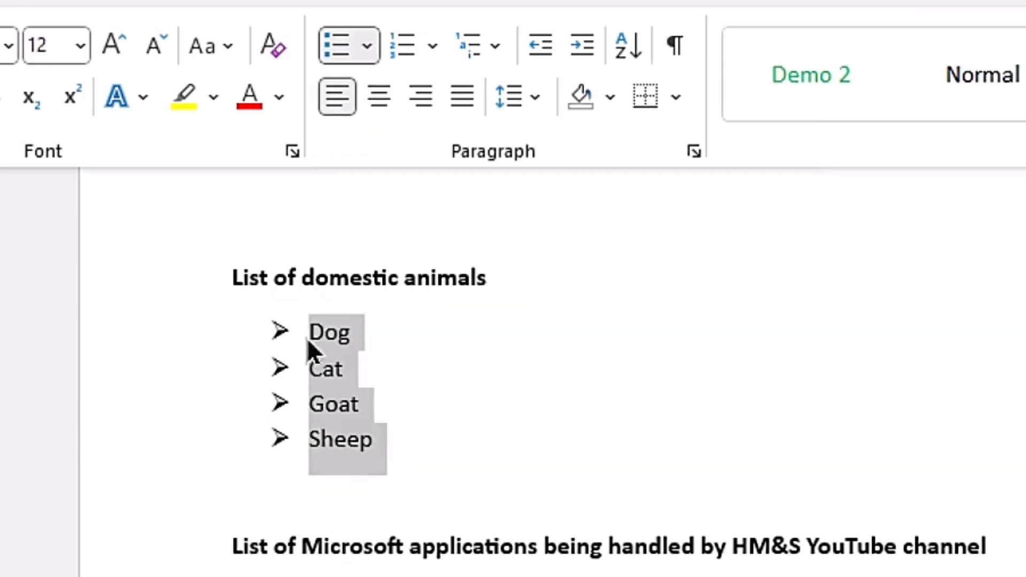
pyautogui.click(366, 37)
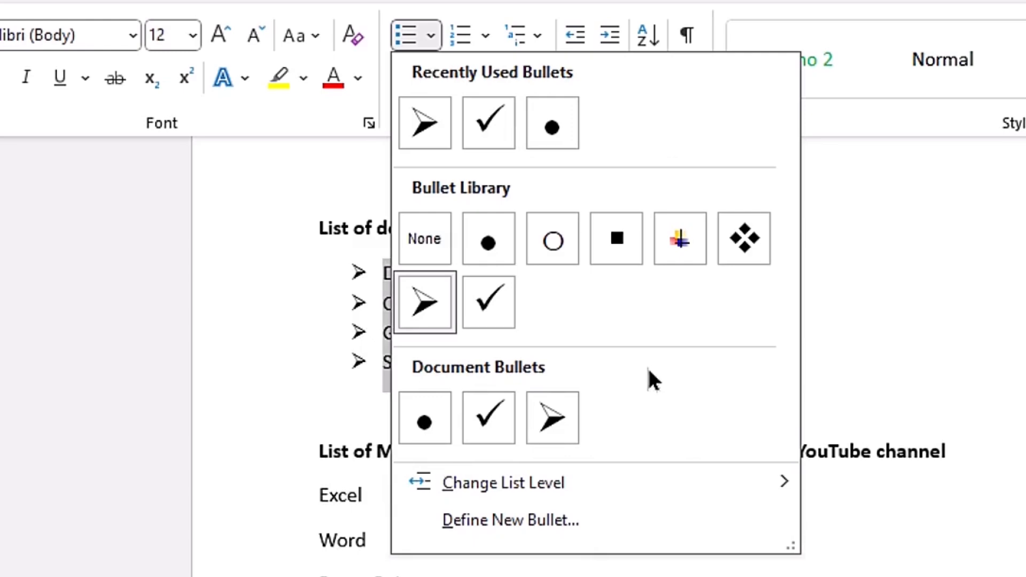
pyautogui.click(869, 293)
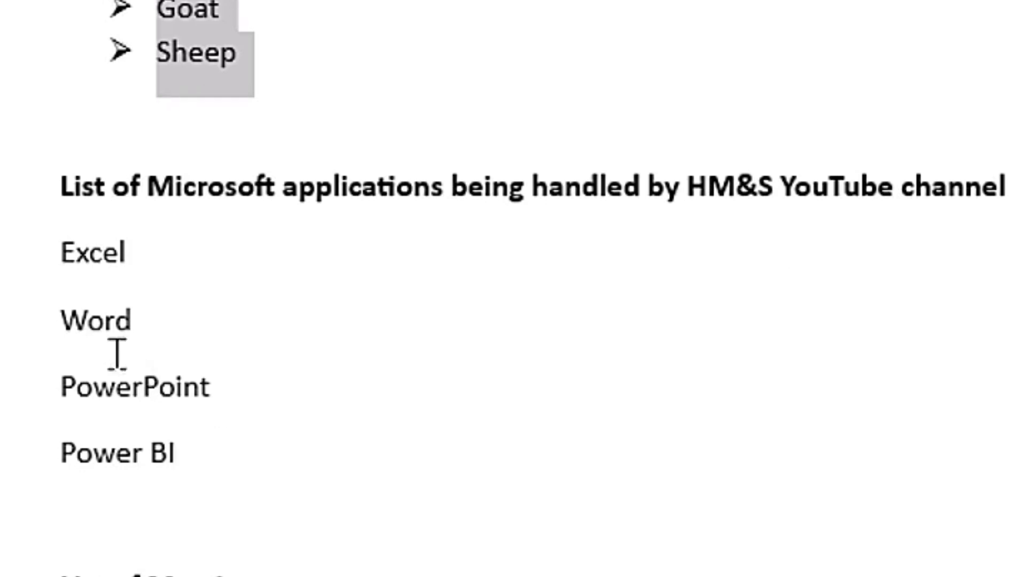
pyautogui.moveTo(53, 259); pyautogui.dragTo(223, 438)
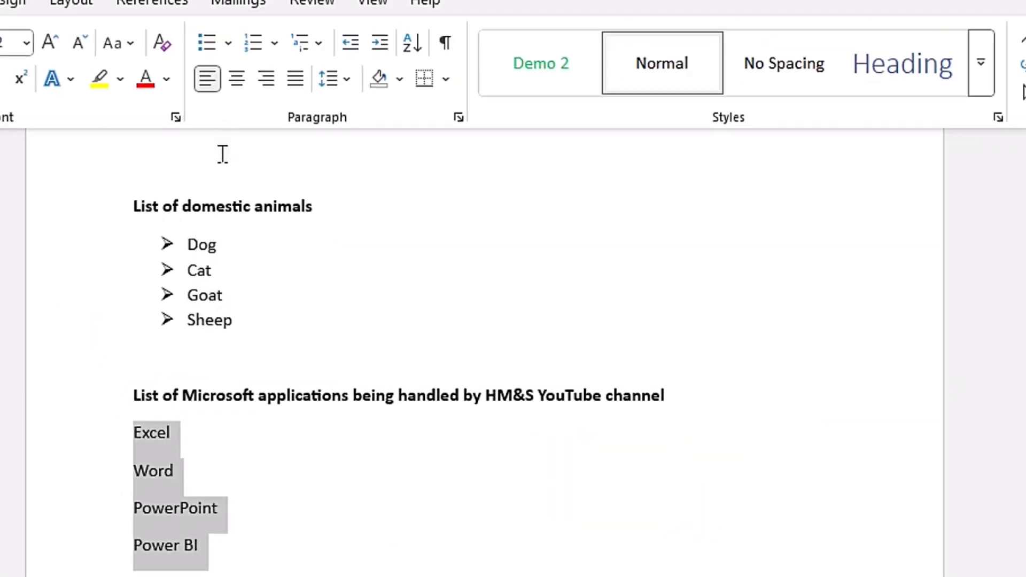
pyautogui.click(228, 43)
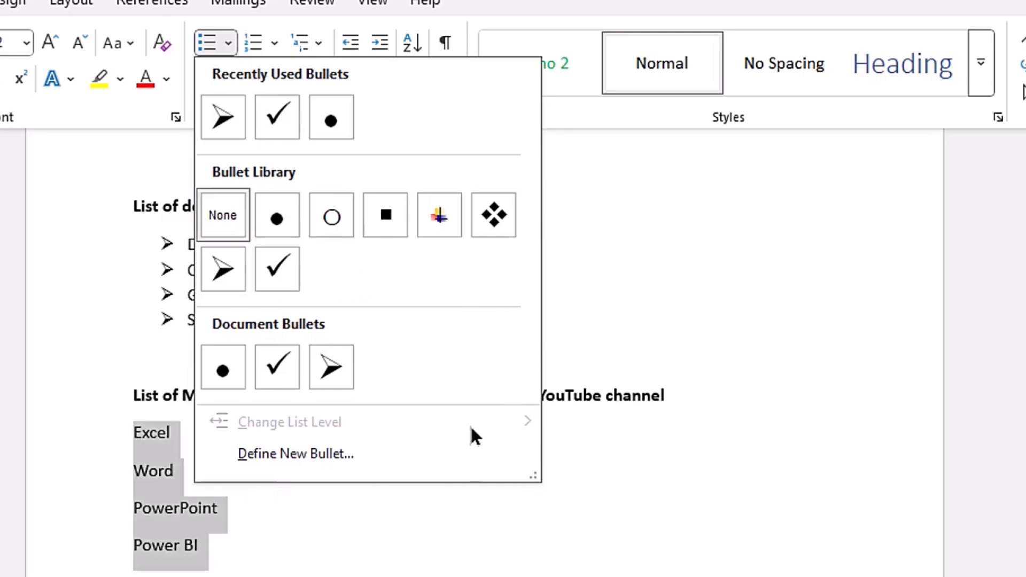
pyautogui.click(292, 454)
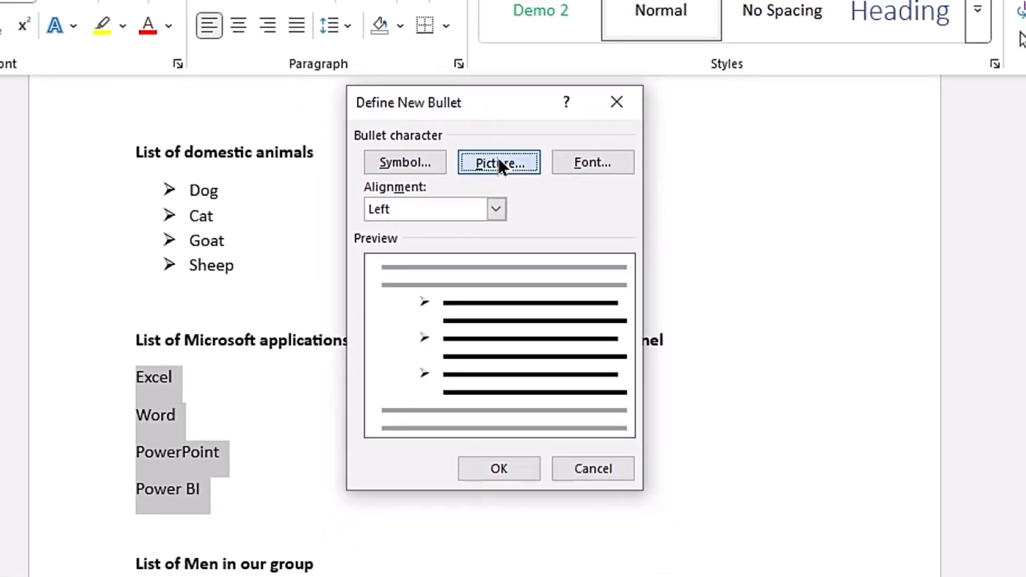
pyautogui.click(500, 110)
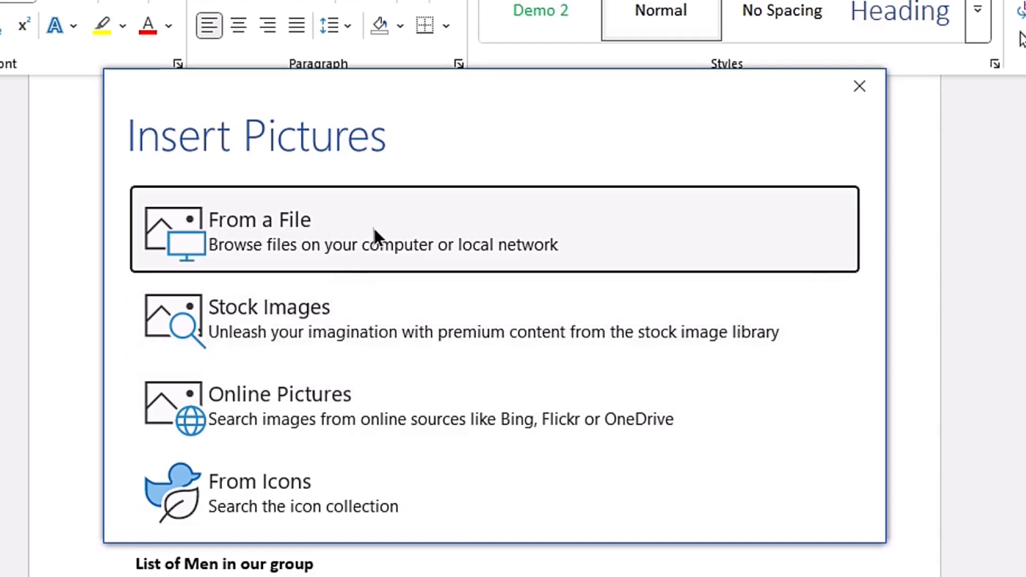
pyautogui.click(849, 94)
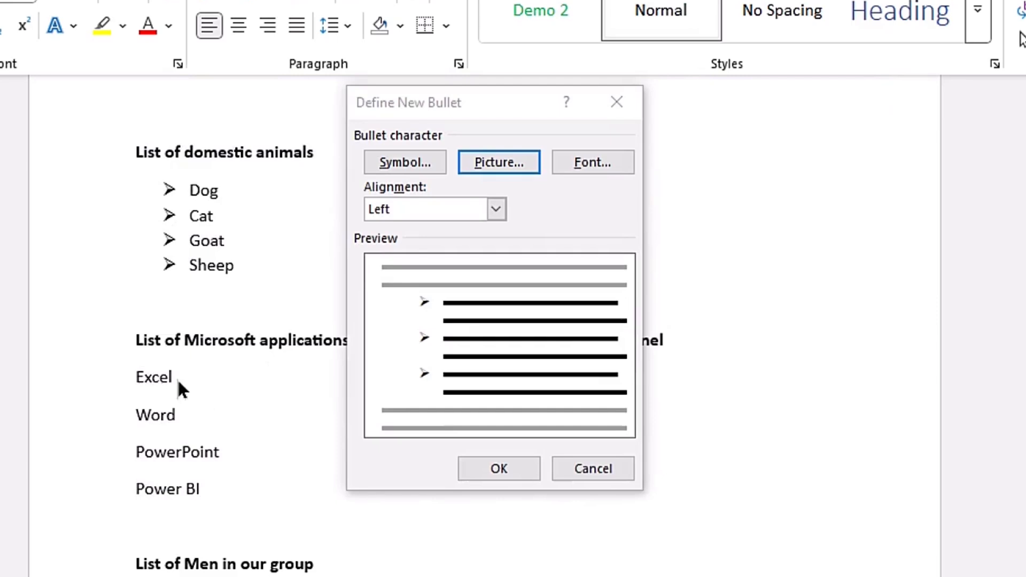
pyautogui.click(616, 101)
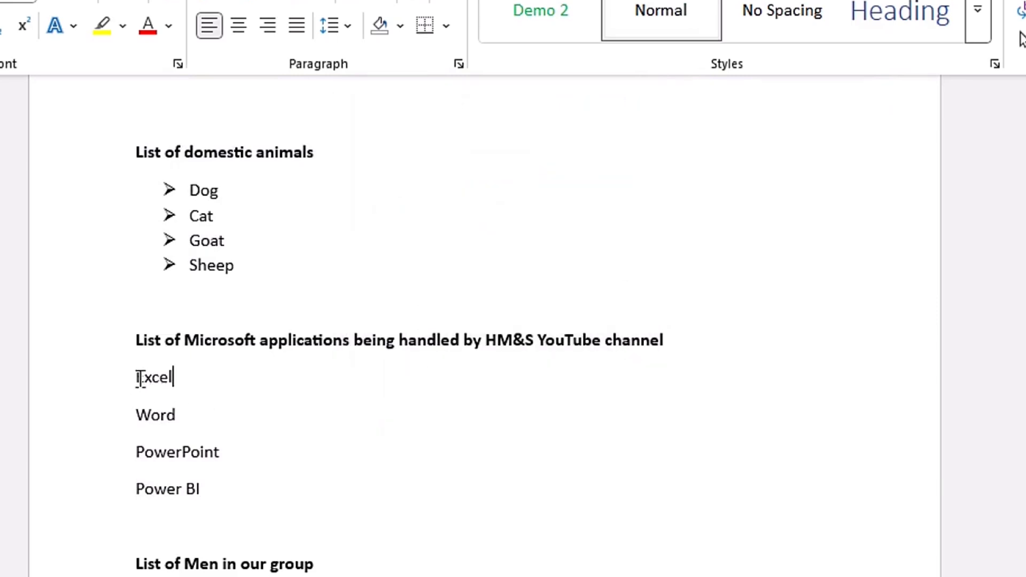
# - Define a picture bullet for the Excel item using the Excel Logo image from the HM&S 36 Bullets folder on the Desktop
pyautogui.click(88, 394)
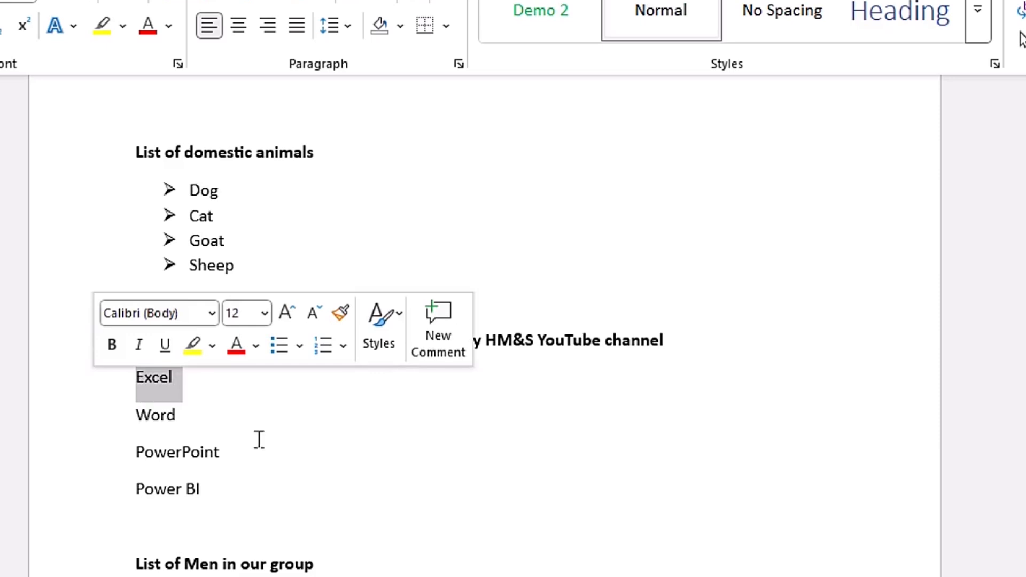
pyautogui.click(230, 36)
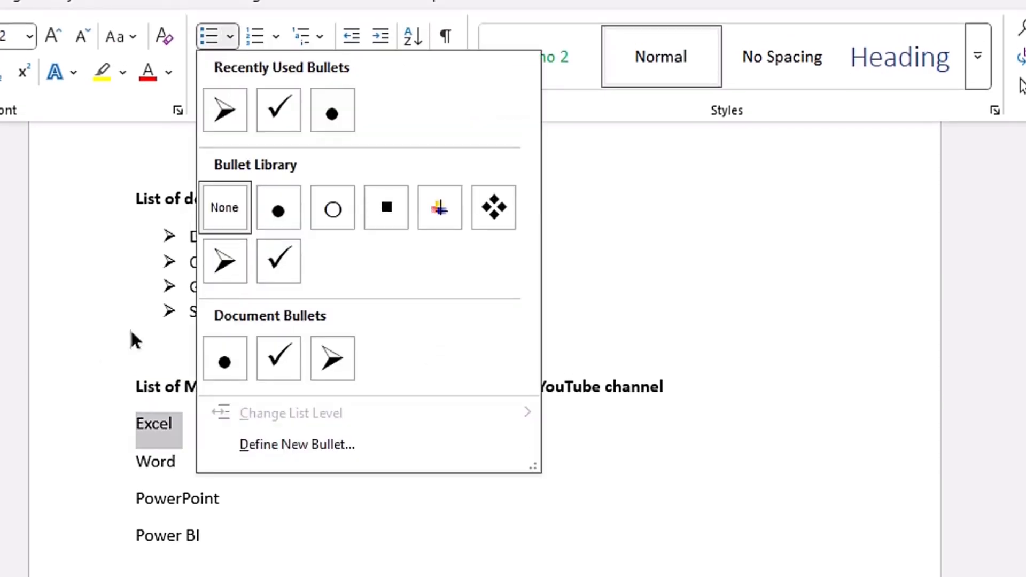
pyautogui.click(326, 449)
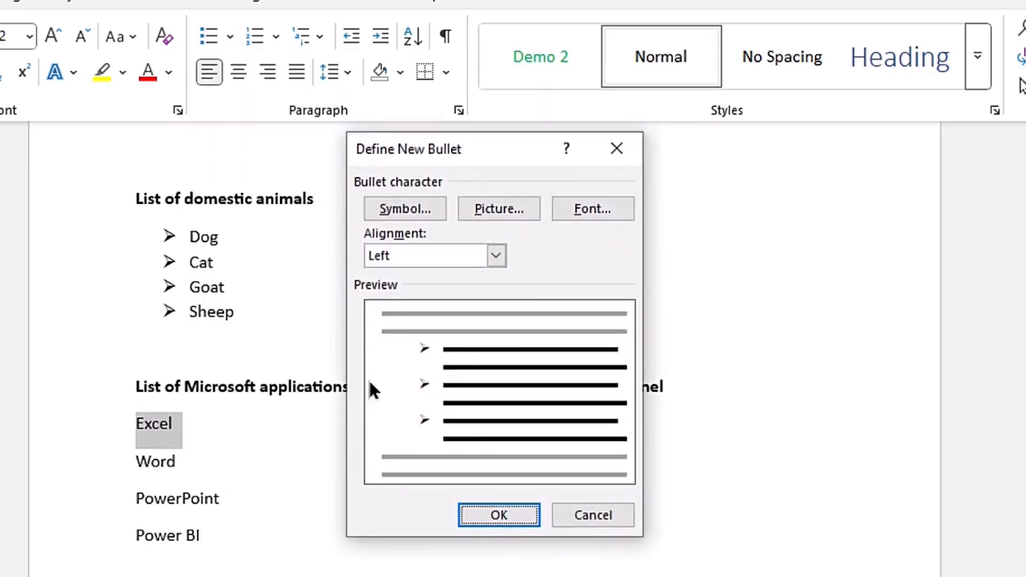
pyautogui.click(498, 209)
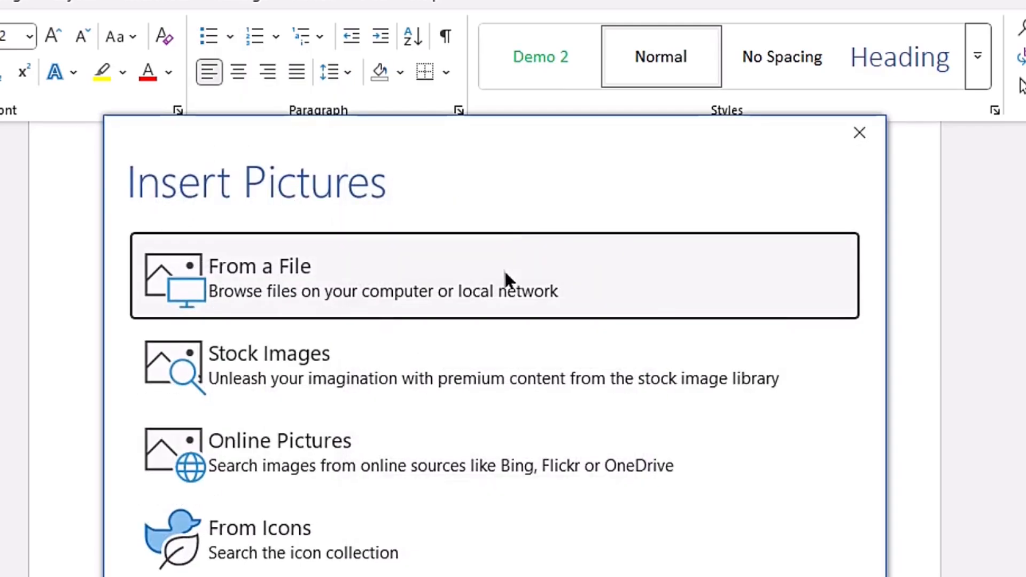
pyautogui.click(293, 270)
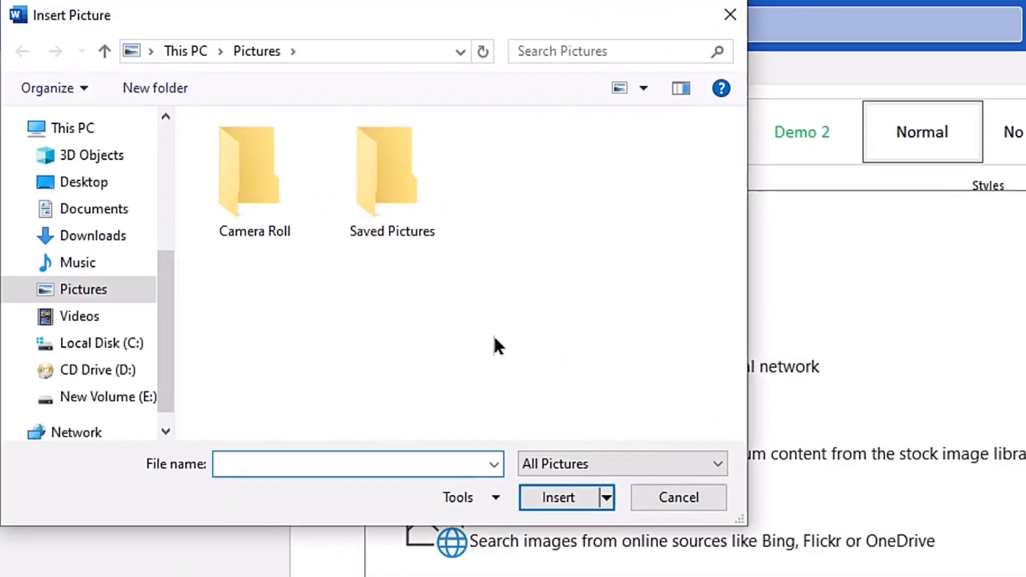
pyautogui.click(101, 184)
pyautogui.doubleClick(258, 207)
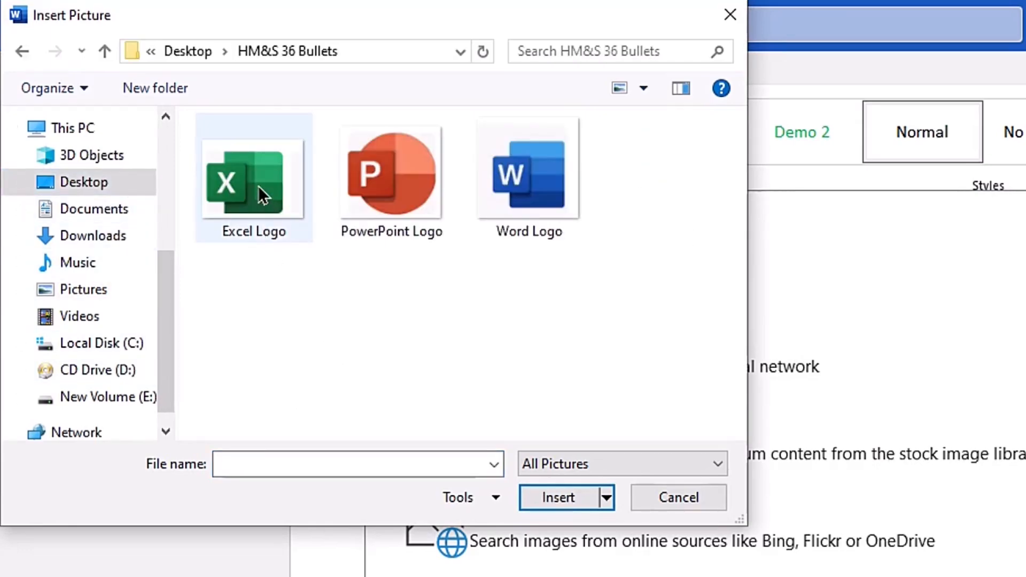
pyautogui.click(261, 190)
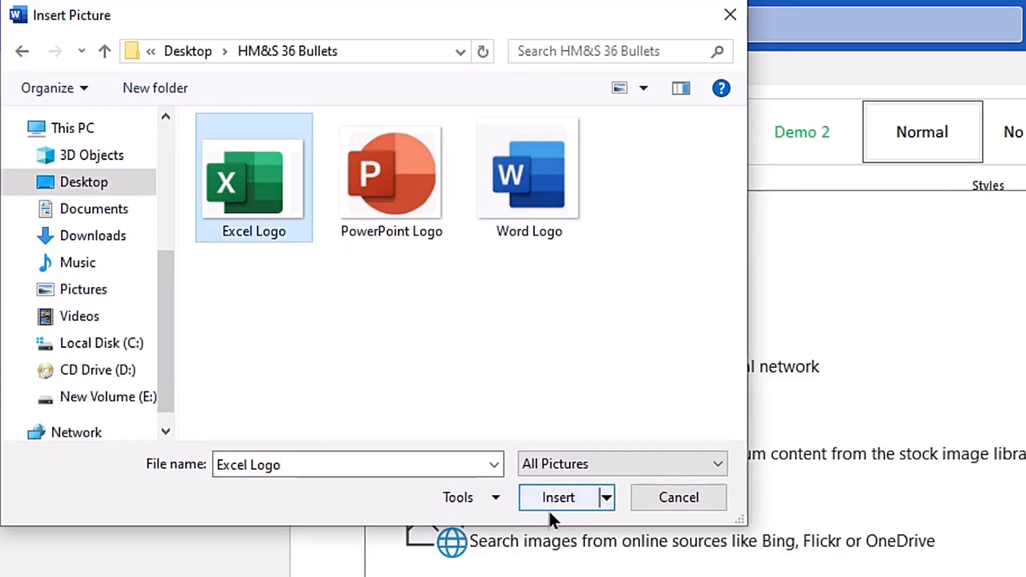
pyautogui.click(554, 488)
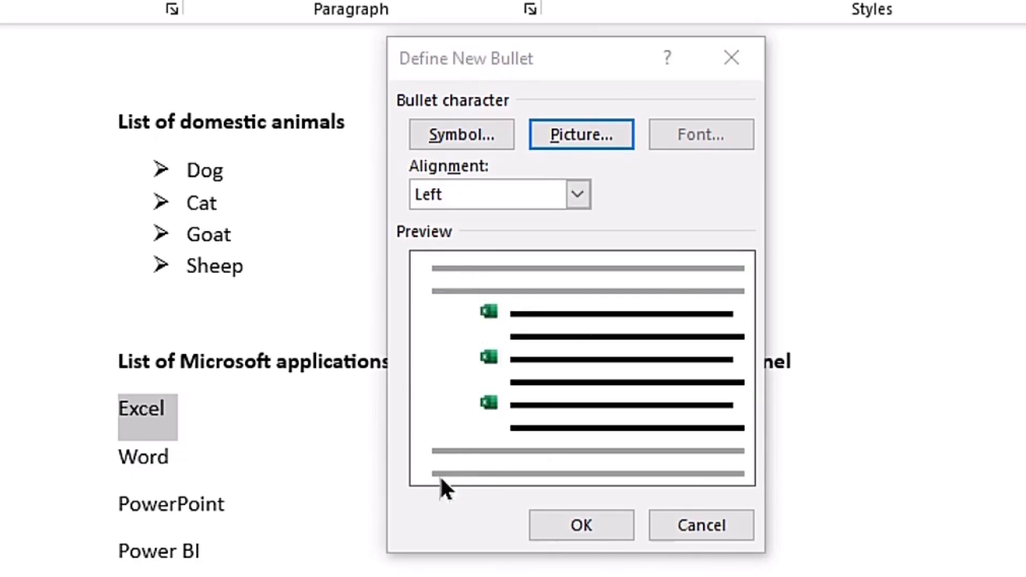
pyautogui.click(536, 521)
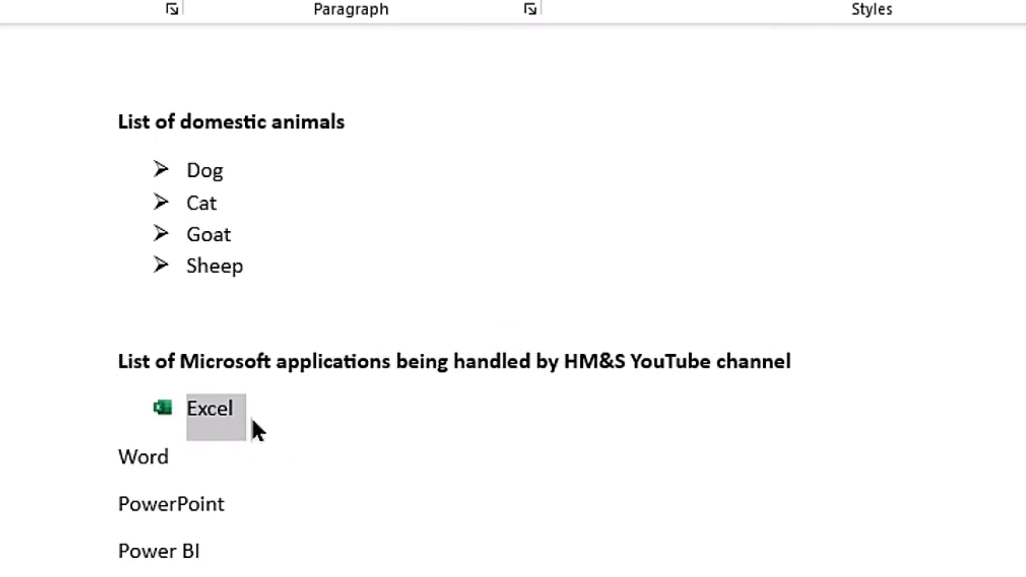
pyautogui.click(329, 426)
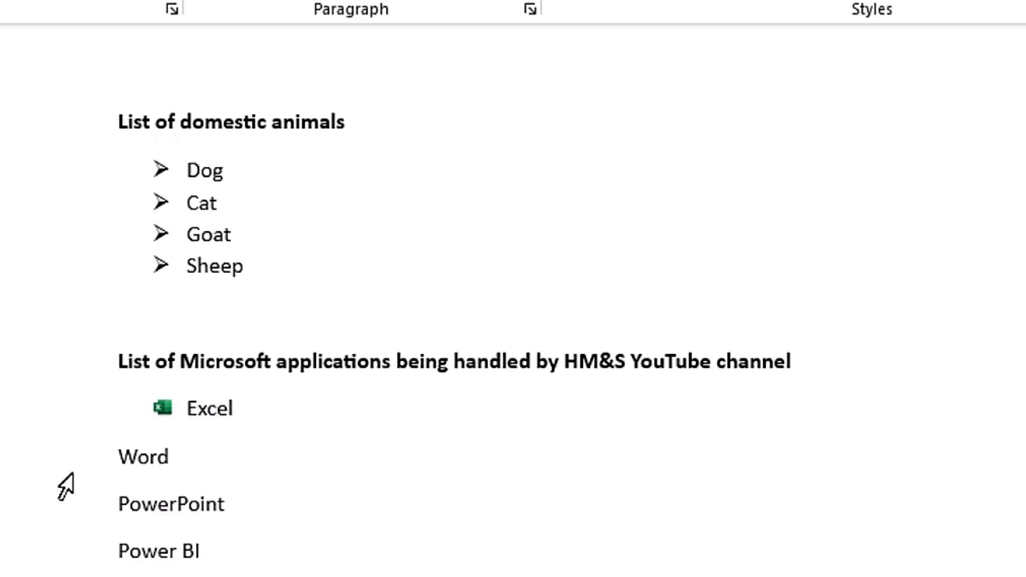
# - Give the Word item a new picture bullet using the Word Logo image file from the HM&S 36 Bullets folder
pyautogui.click(54, 466)
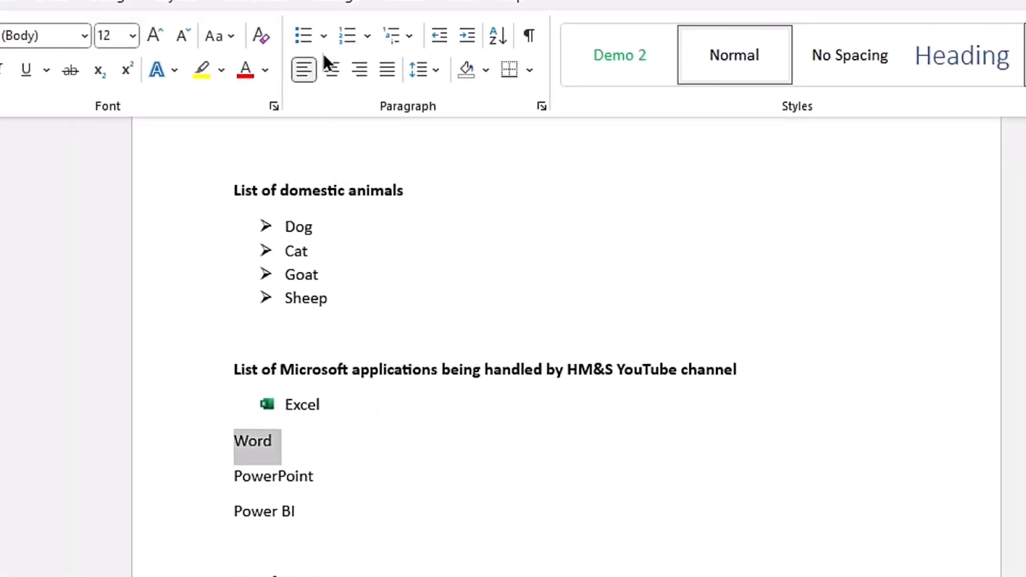
pyautogui.click(305, 37)
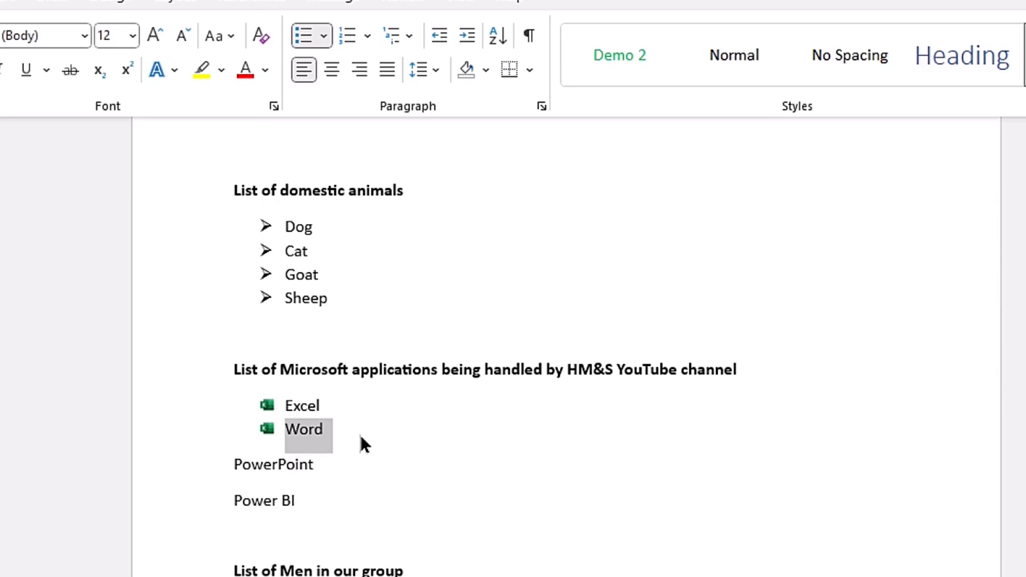
pyautogui.click(324, 36)
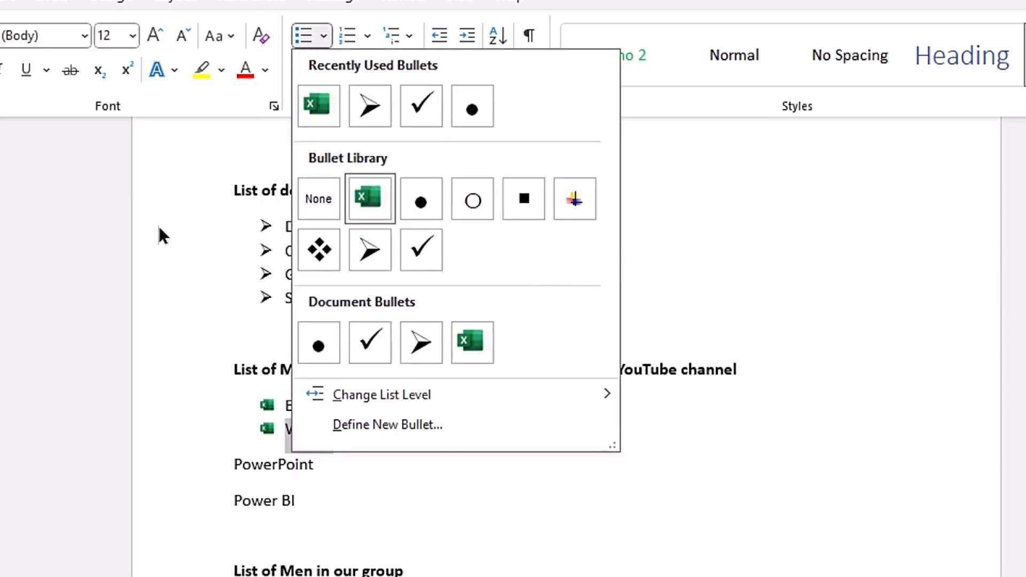
pyautogui.click(415, 422)
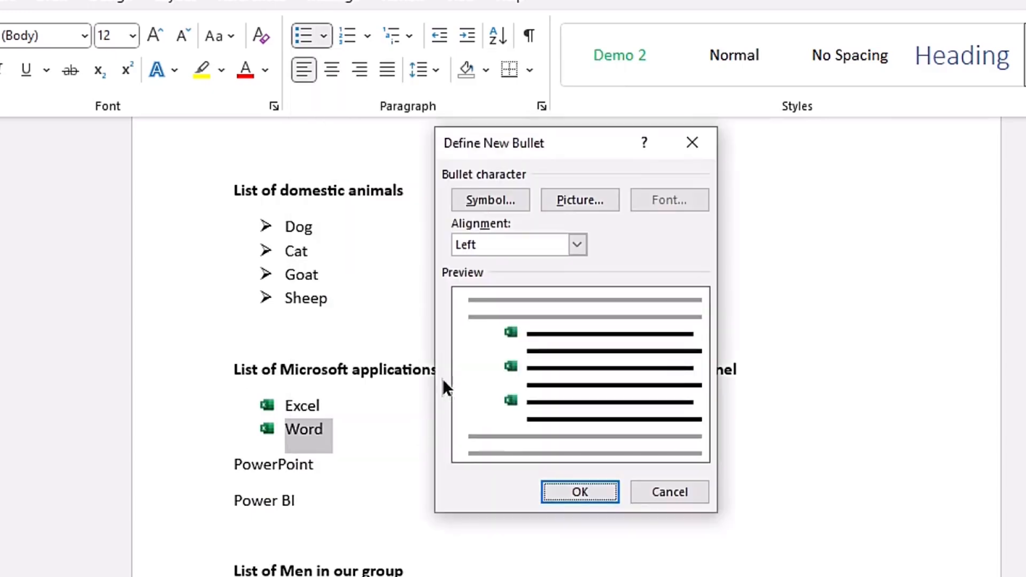
pyautogui.click(582, 200)
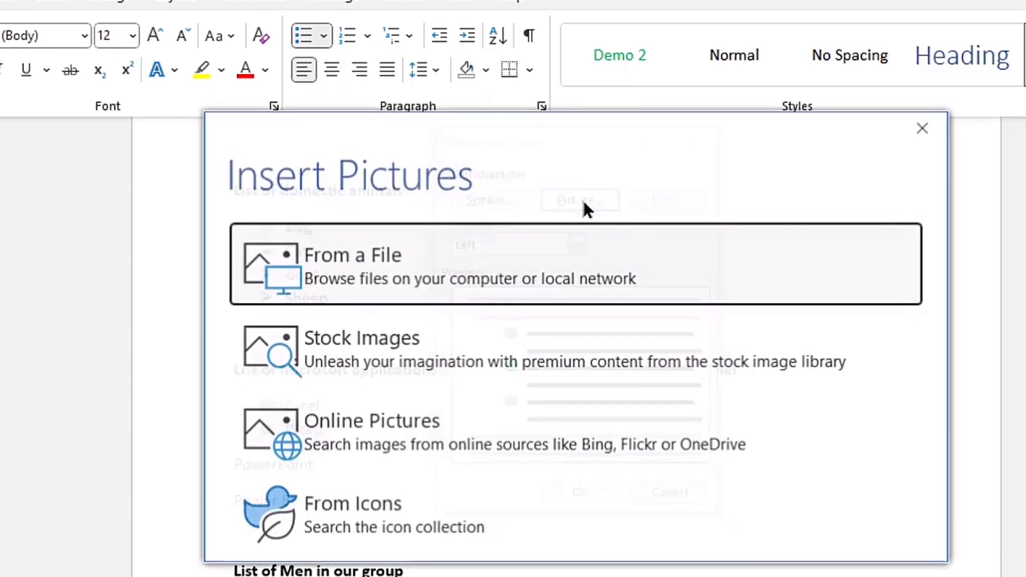
pyautogui.click(342, 252)
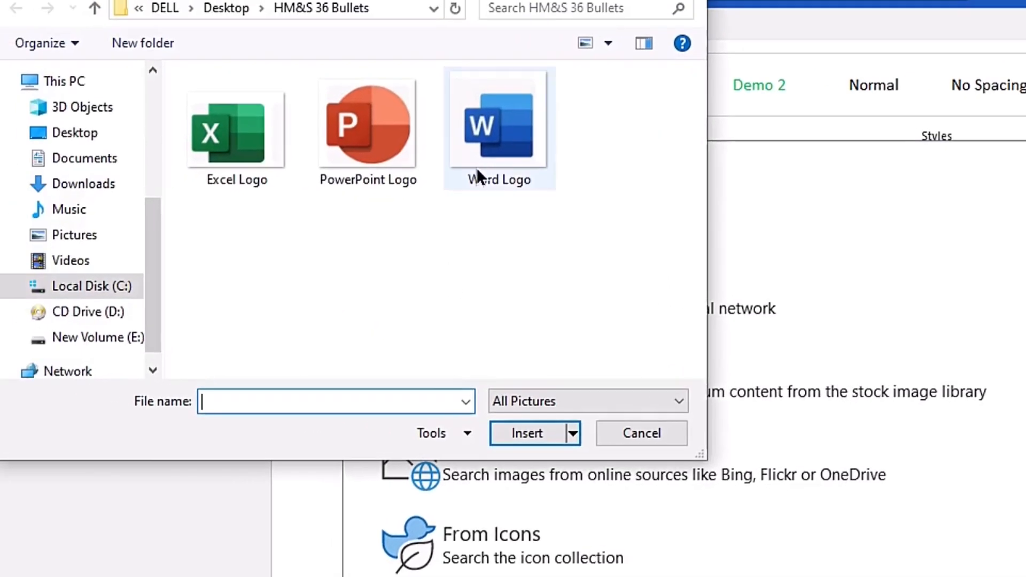
pyautogui.click(486, 139)
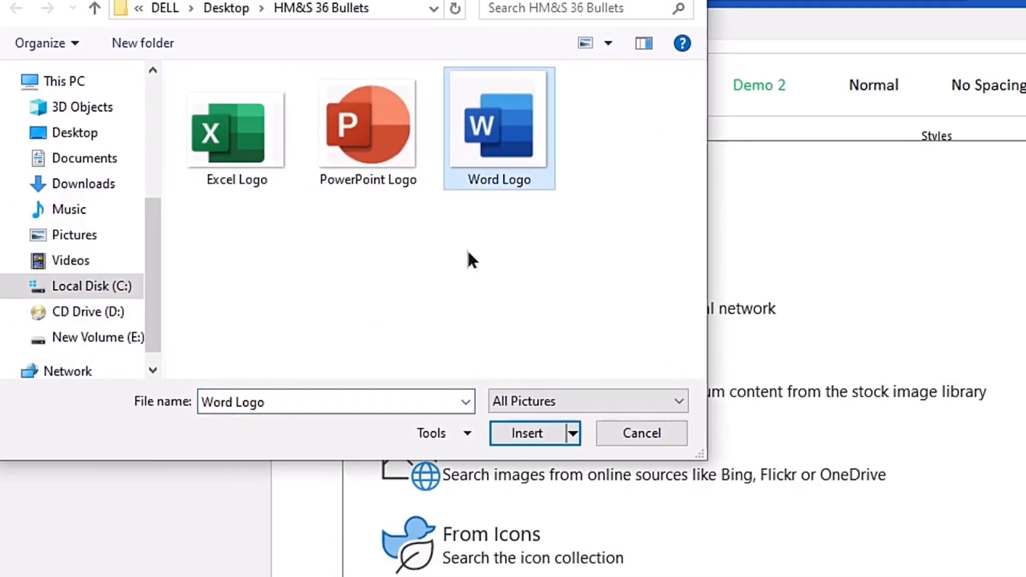
pyautogui.click(528, 433)
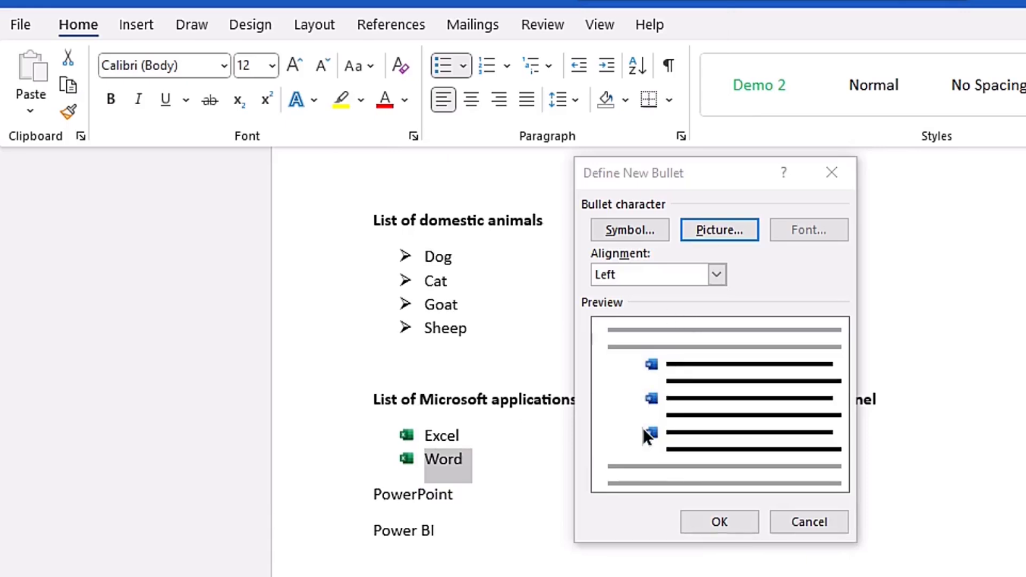
pyautogui.click(717, 517)
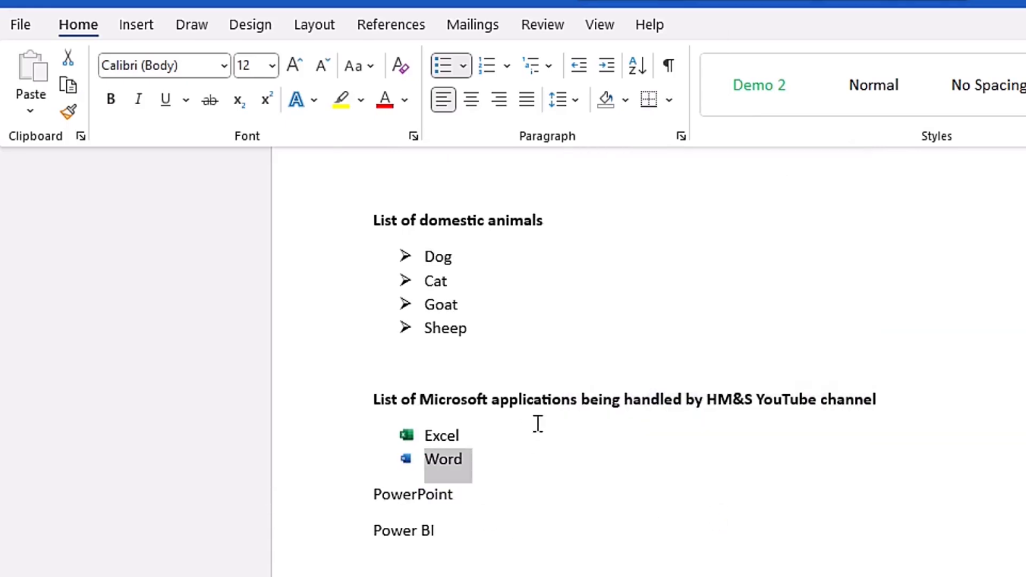
# - Give the PowerPoint item a new picture bullet using the PowerPoint Logo image file from the same folder
pyautogui.click(322, 502)
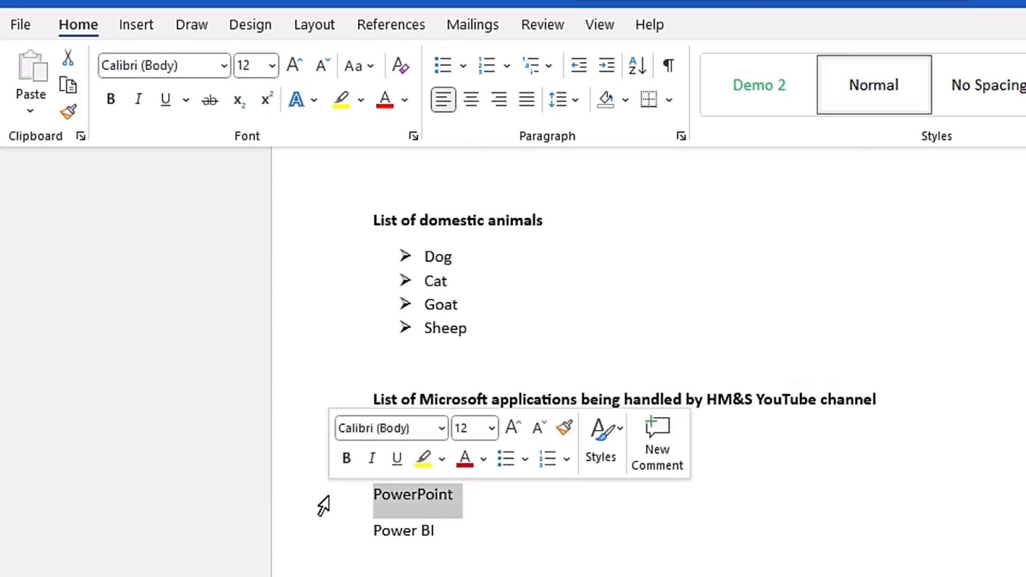
pyautogui.click(462, 63)
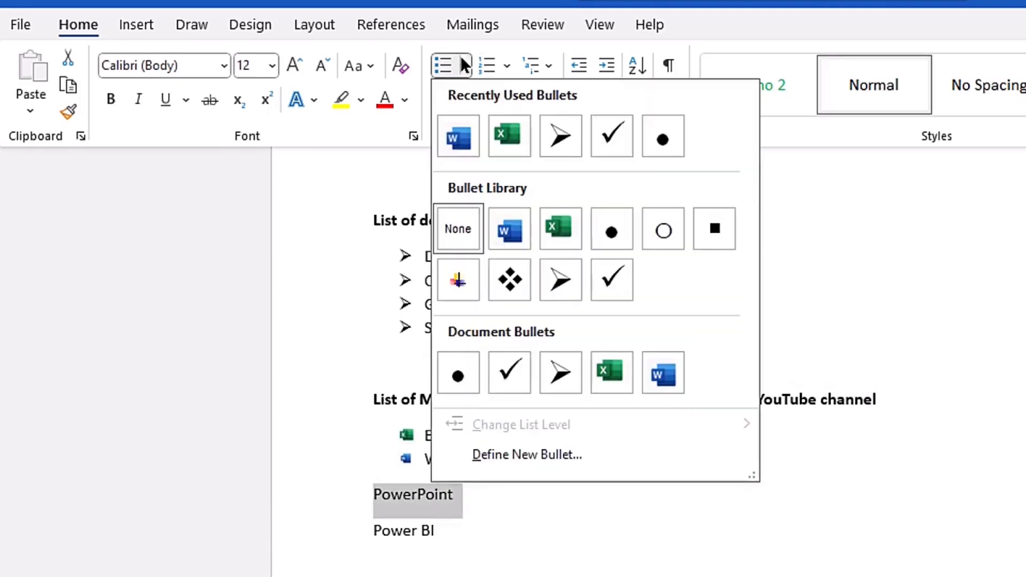
pyautogui.click(558, 455)
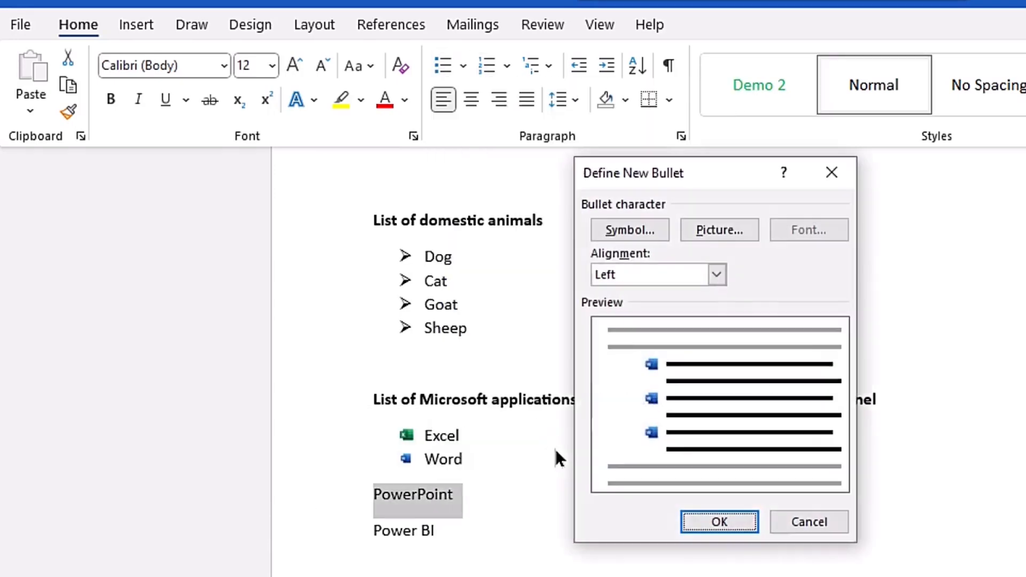
pyautogui.click(703, 232)
pyautogui.click(505, 277)
pyautogui.click(344, 153)
pyautogui.click(503, 433)
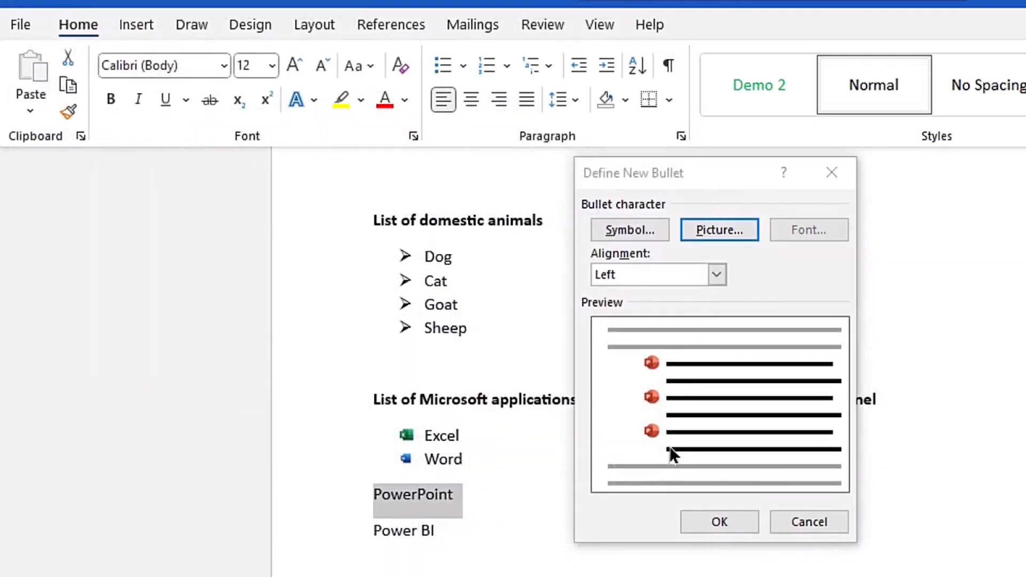
pyautogui.click(719, 520)
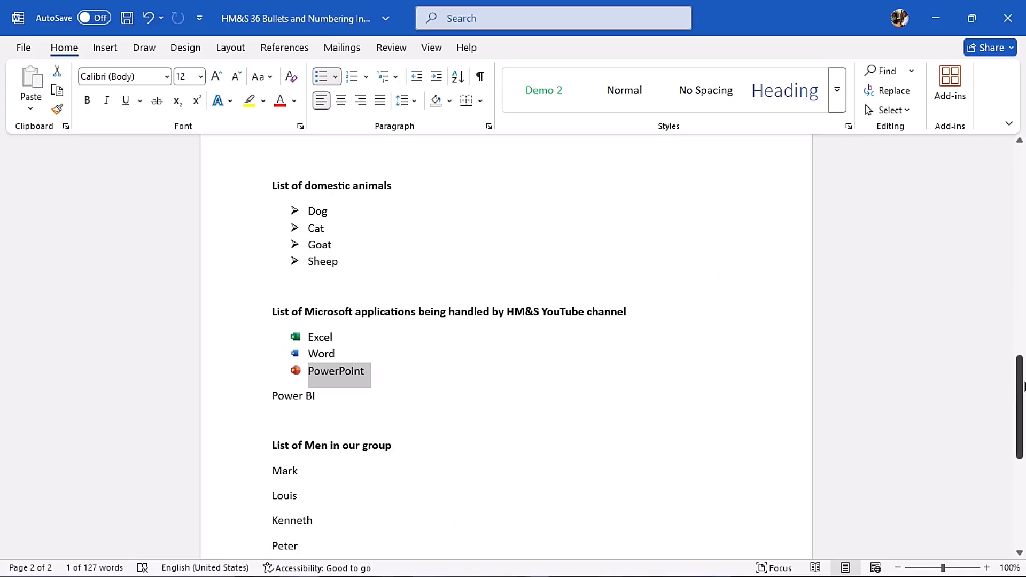
# - Select the four names under List of Men in our group and start defining a new symbol bullet from the Webdings font
pyautogui.moveTo(1022, 385); pyautogui.dragTo(1022, 455)
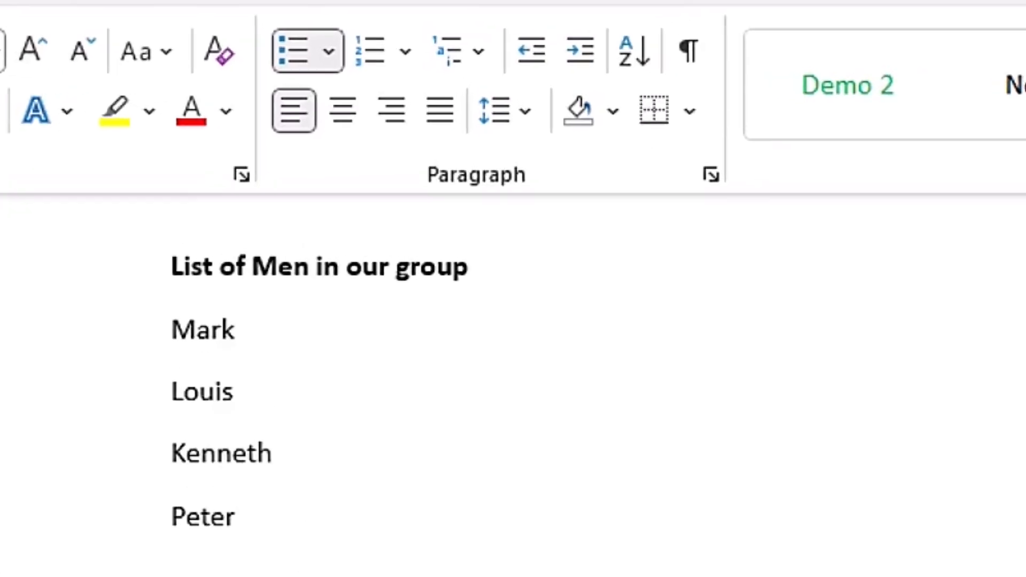
pyautogui.moveTo(172, 336); pyautogui.dragTo(306, 534)
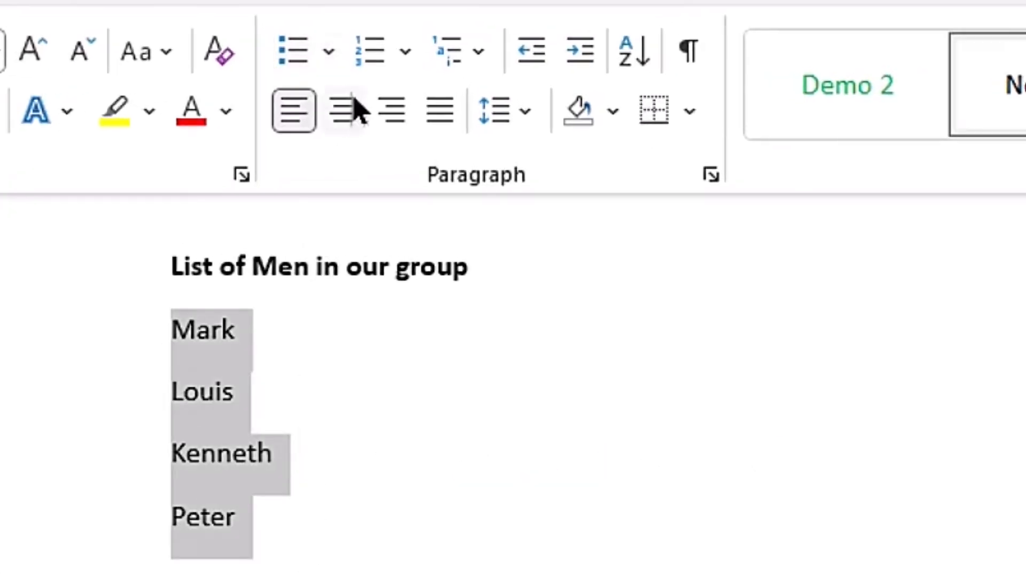
pyautogui.click(330, 53)
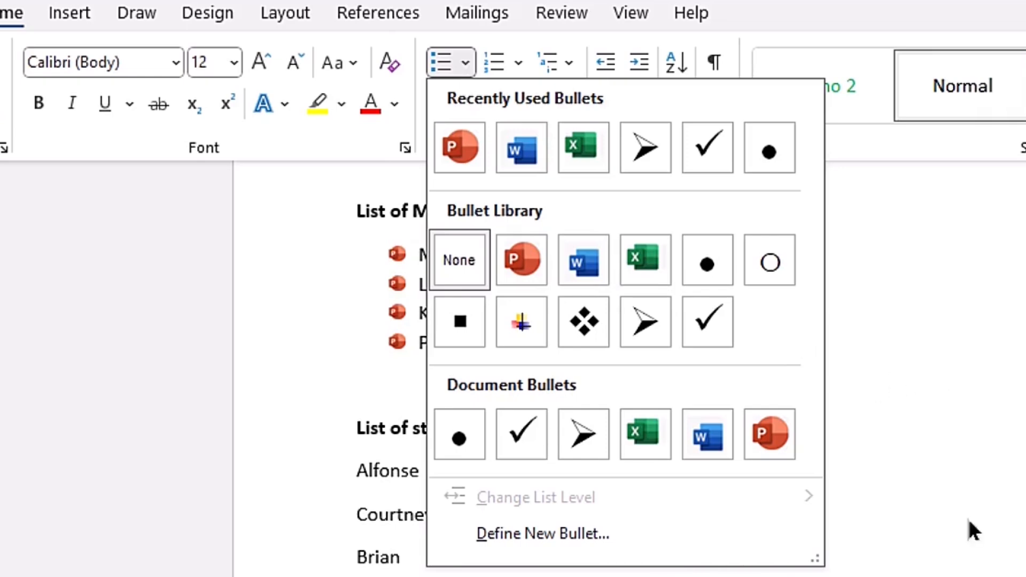
pyautogui.click(563, 531)
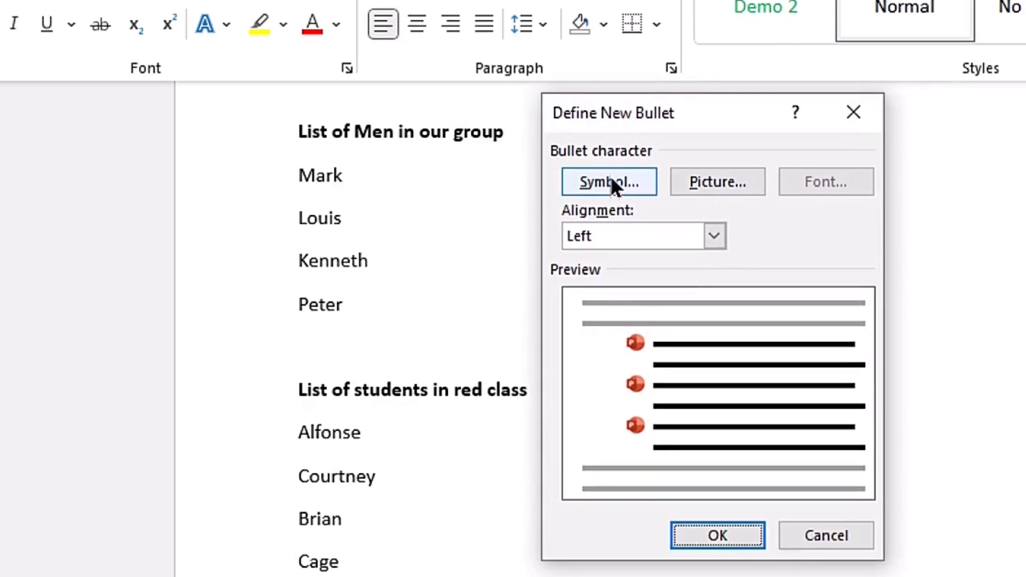
pyautogui.click(636, 214)
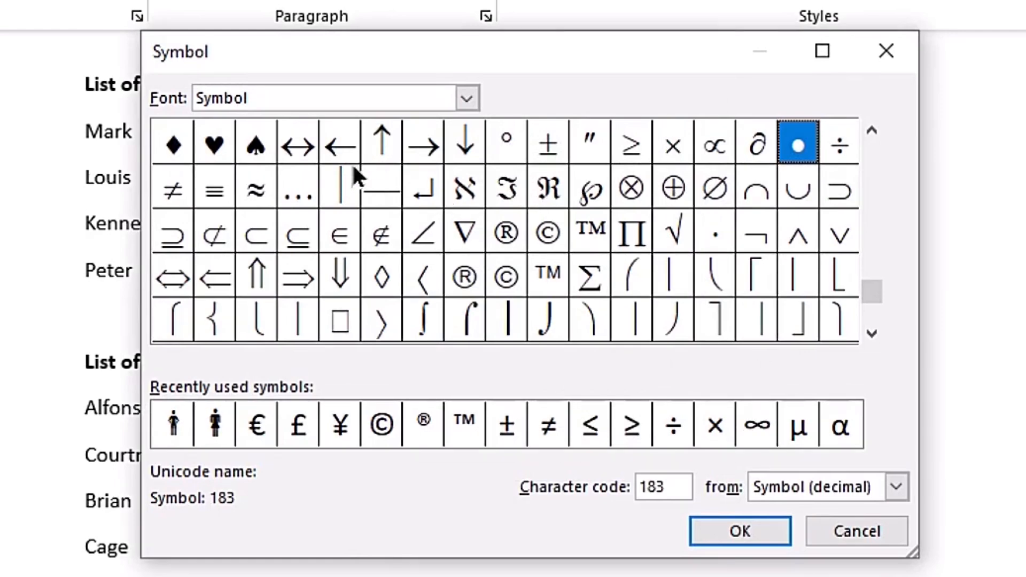
pyautogui.click(465, 98)
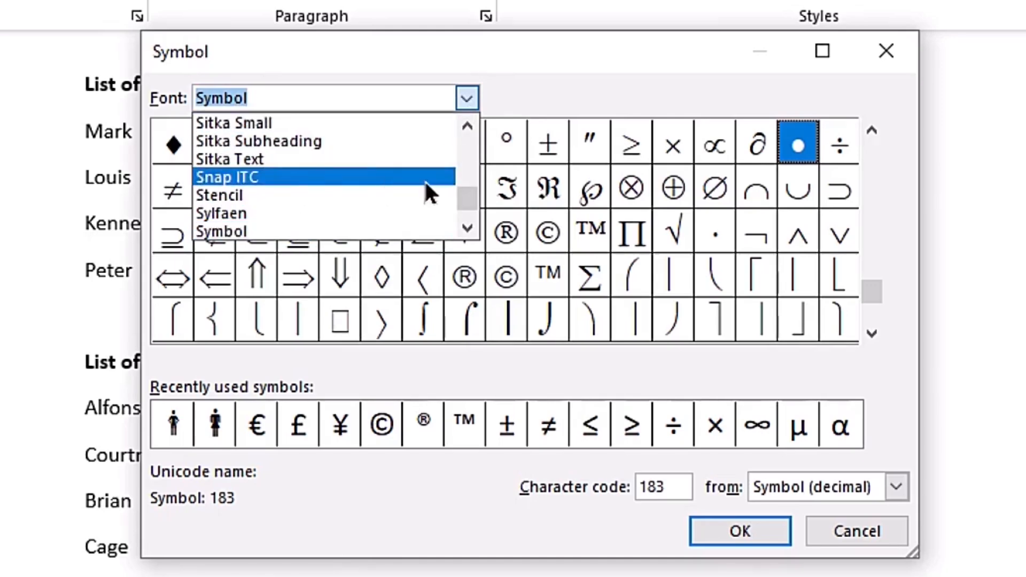
pyautogui.write('web')
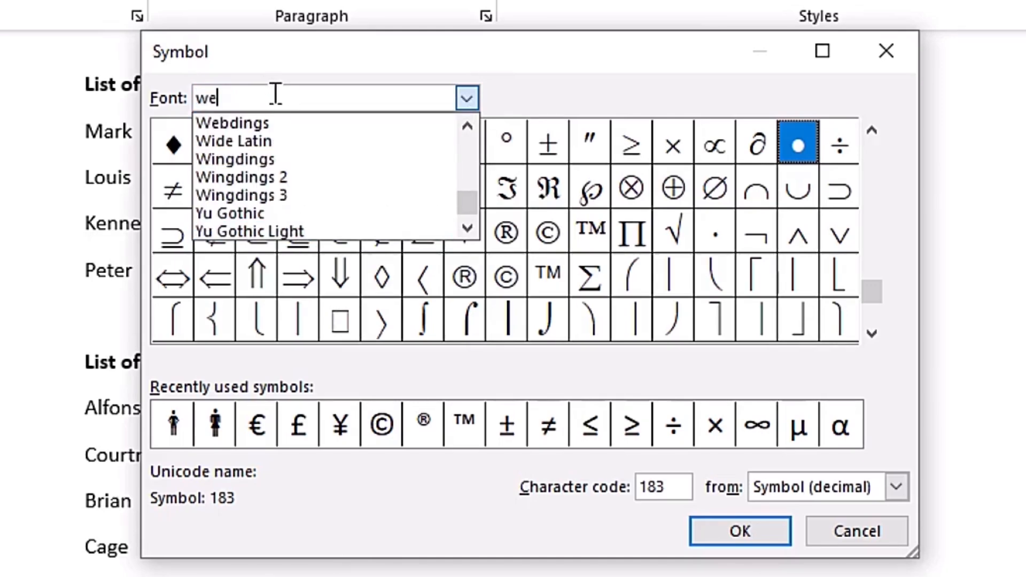
pyautogui.click(290, 120)
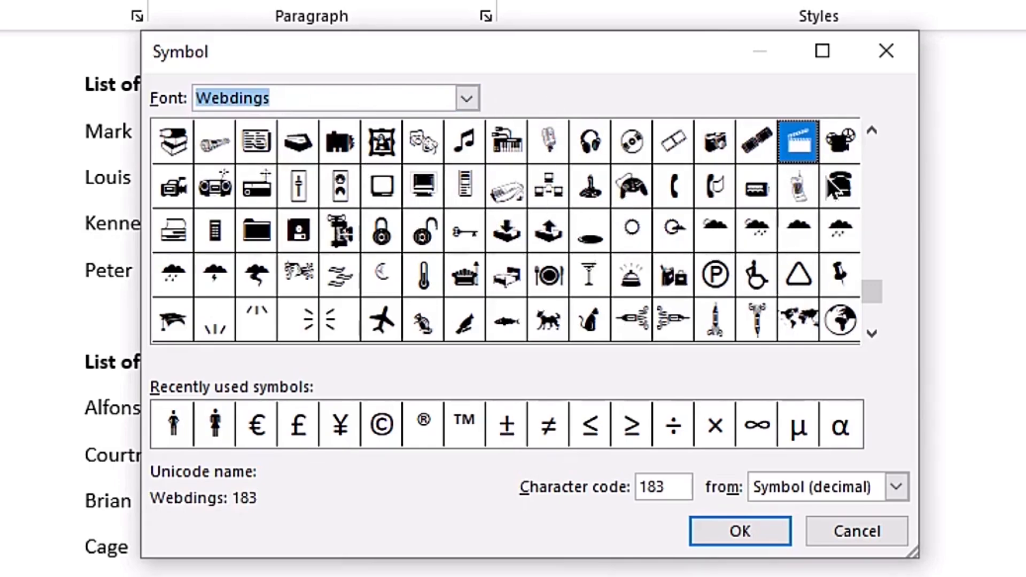
# - Choose the Webdings man symbol with character code 130 as the bullet and apply it to the men's list
pyautogui.click(871, 131)
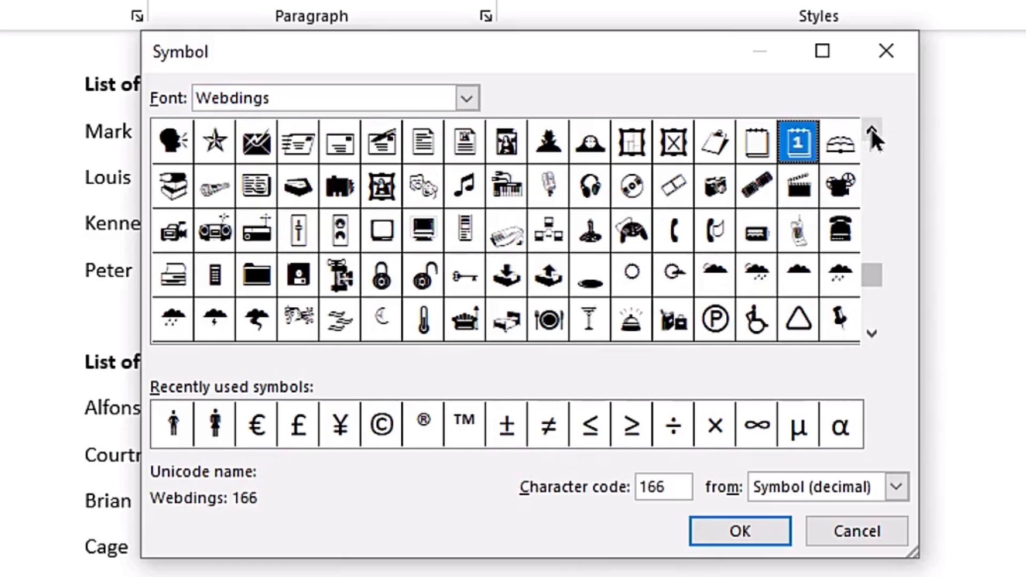
pyautogui.click(871, 130)
pyautogui.click(870, 130)
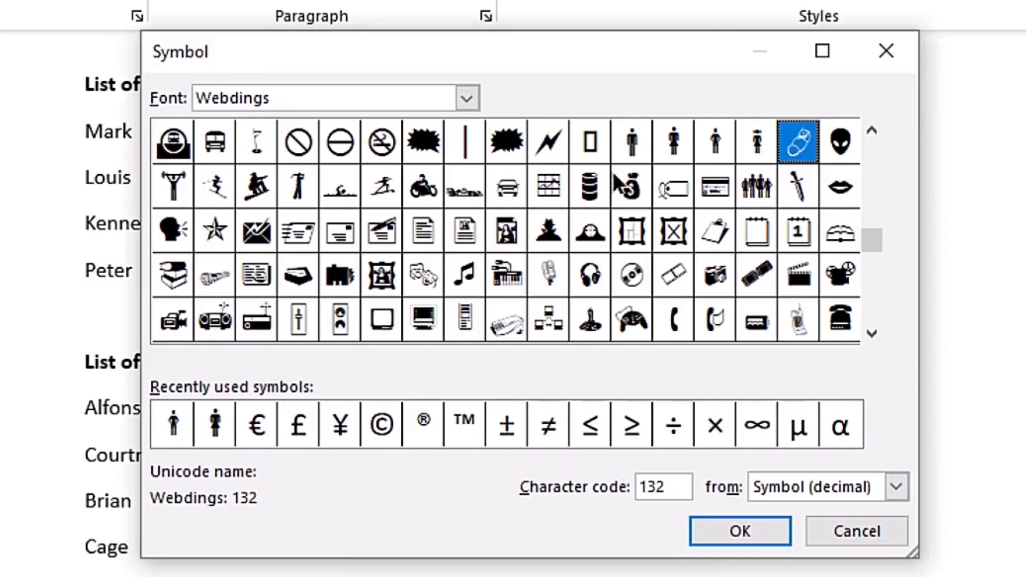
pyautogui.click(726, 143)
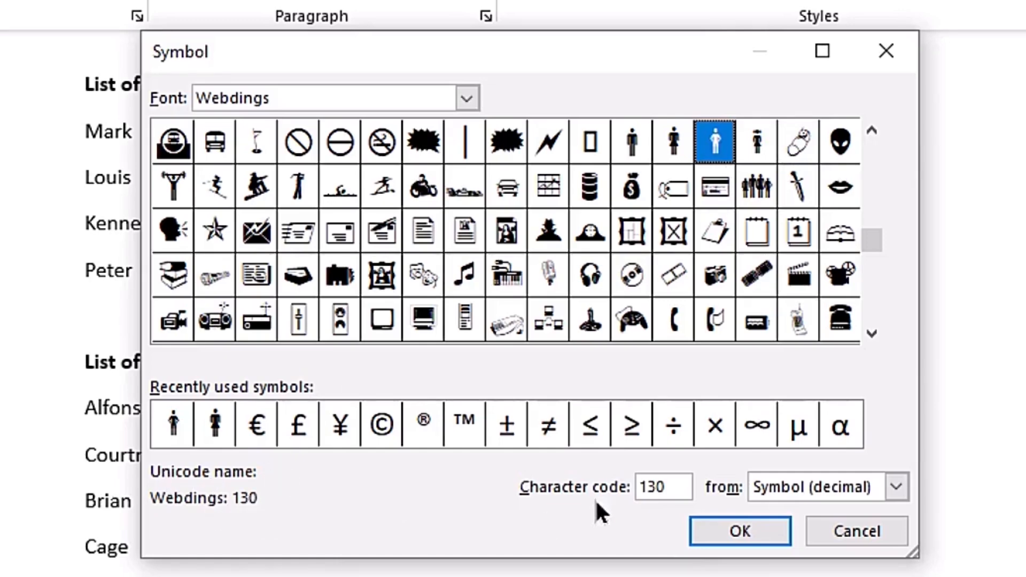
pyautogui.click(737, 532)
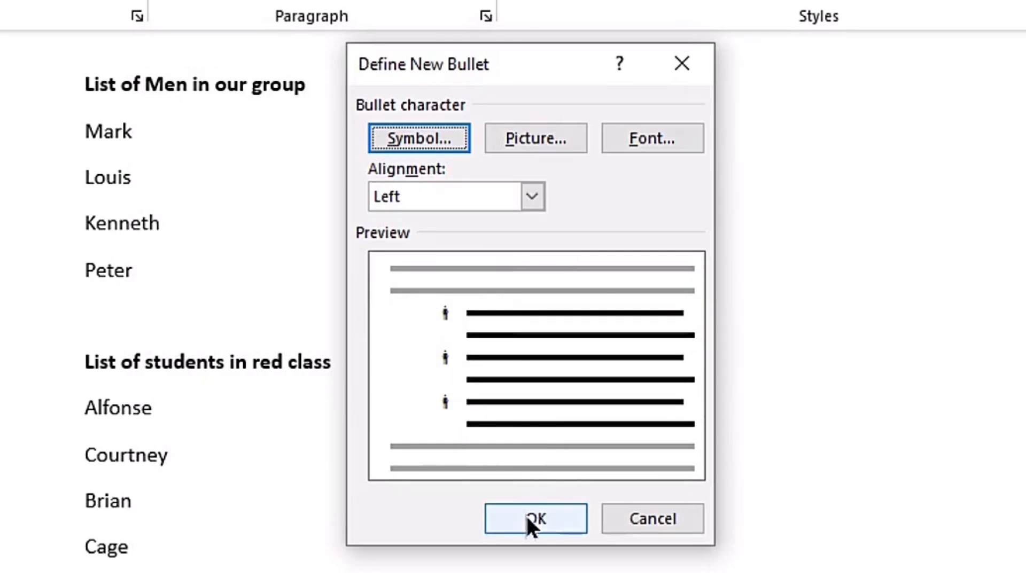
pyautogui.click(526, 516)
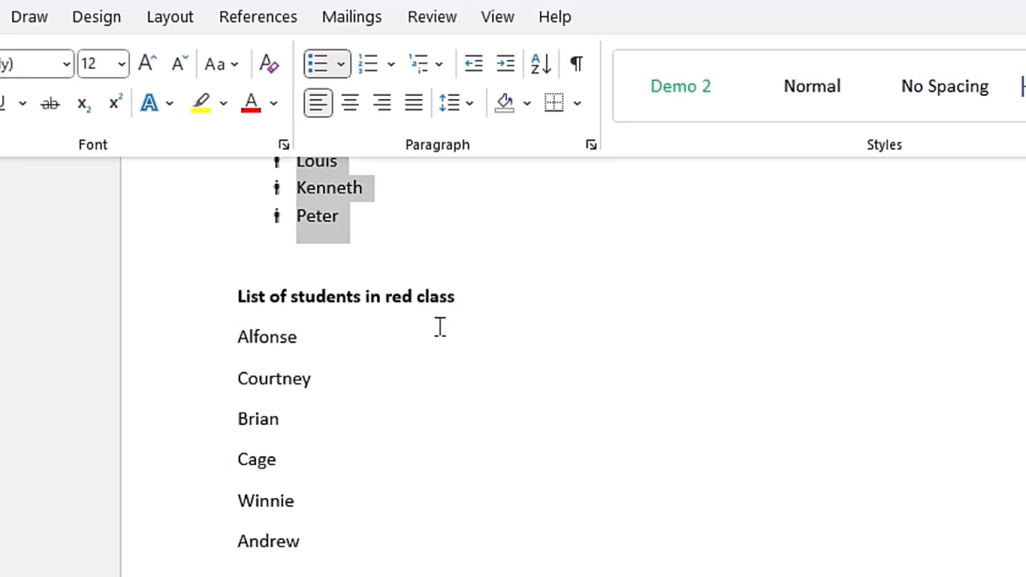
# - Apply the man bullet to the first student in red class, and define the Webdings 129 woman symbol as the second student's bullet
pyautogui.click(196, 348)
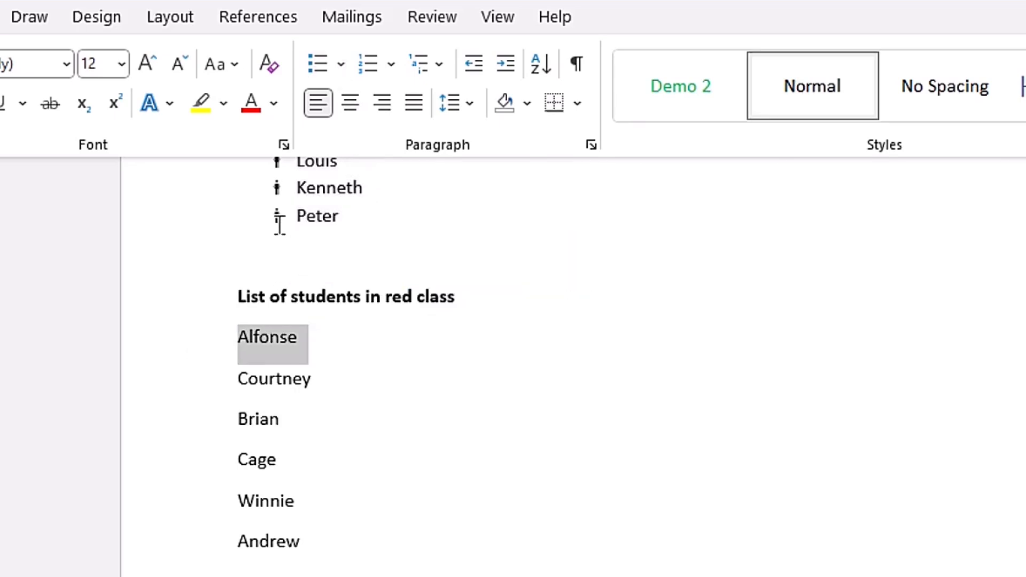
pyautogui.click(308, 62)
pyautogui.click(155, 401)
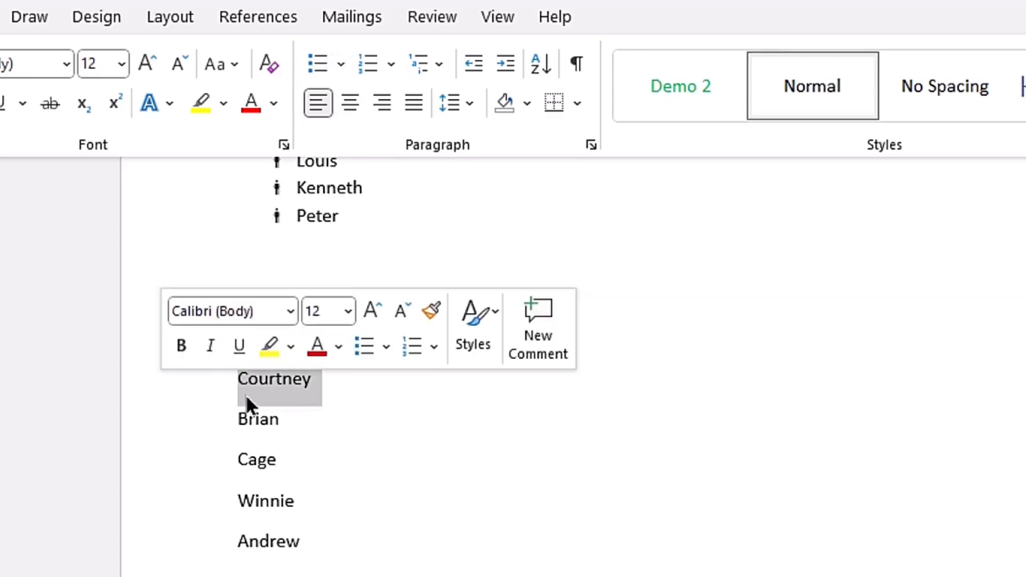
pyautogui.click(342, 64)
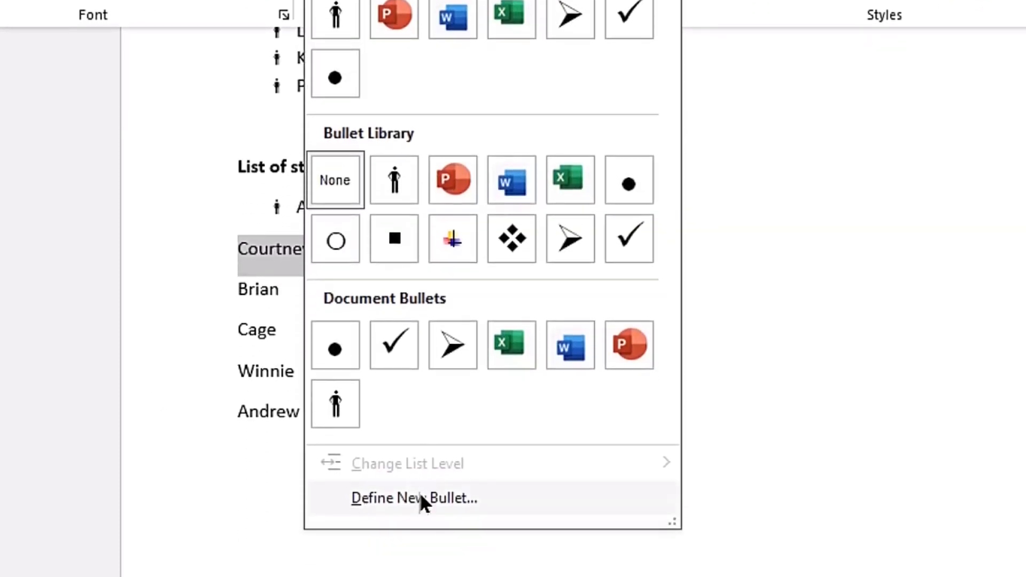
pyautogui.click(420, 496)
pyautogui.click(543, 126)
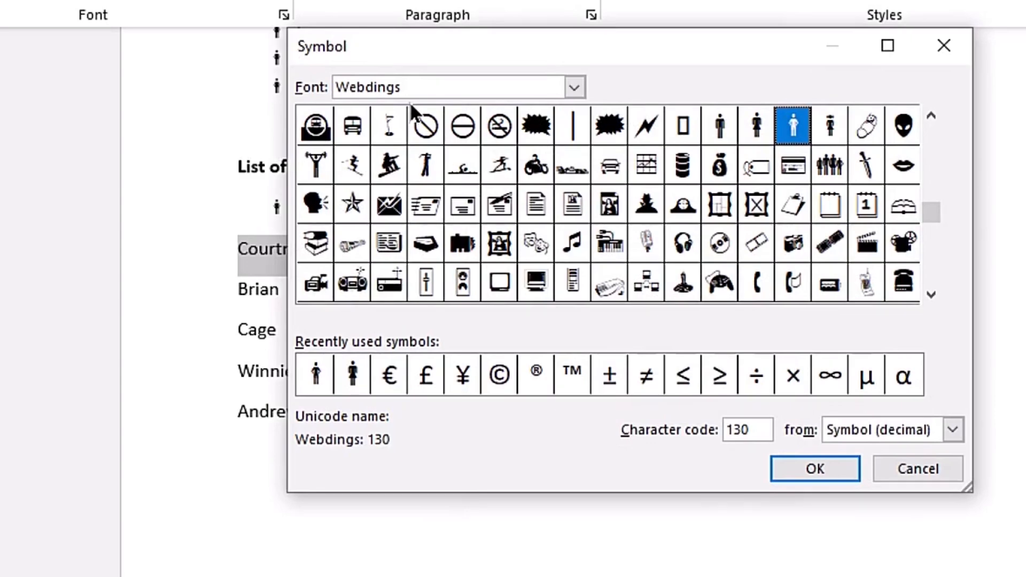
pyautogui.click(749, 133)
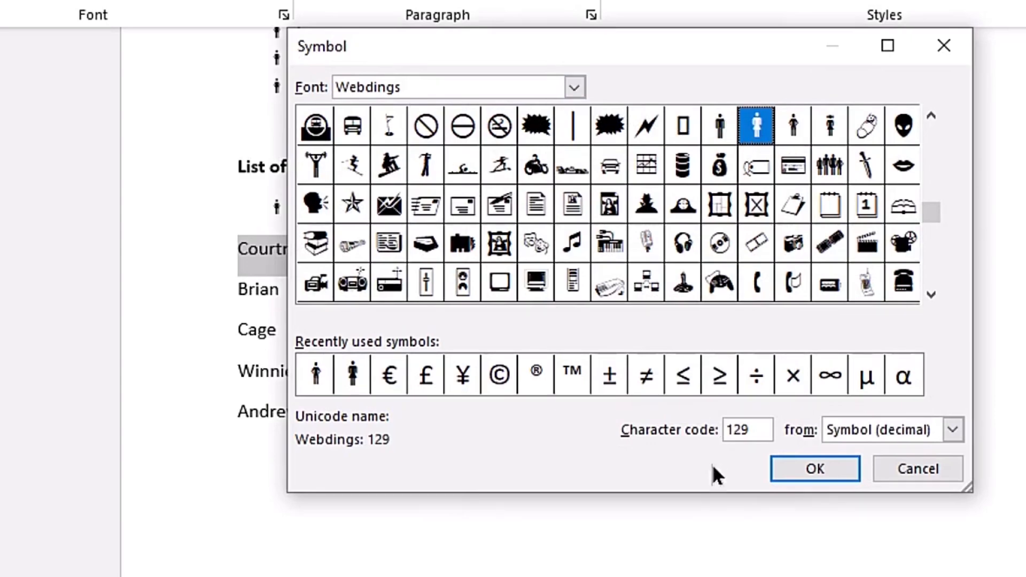
pyautogui.click(821, 470)
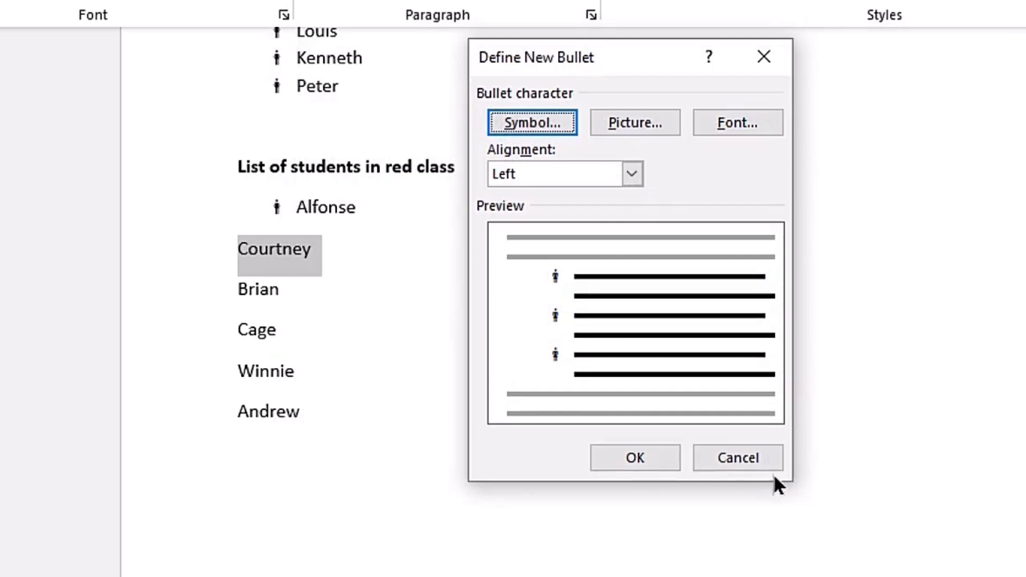
pyautogui.click(626, 453)
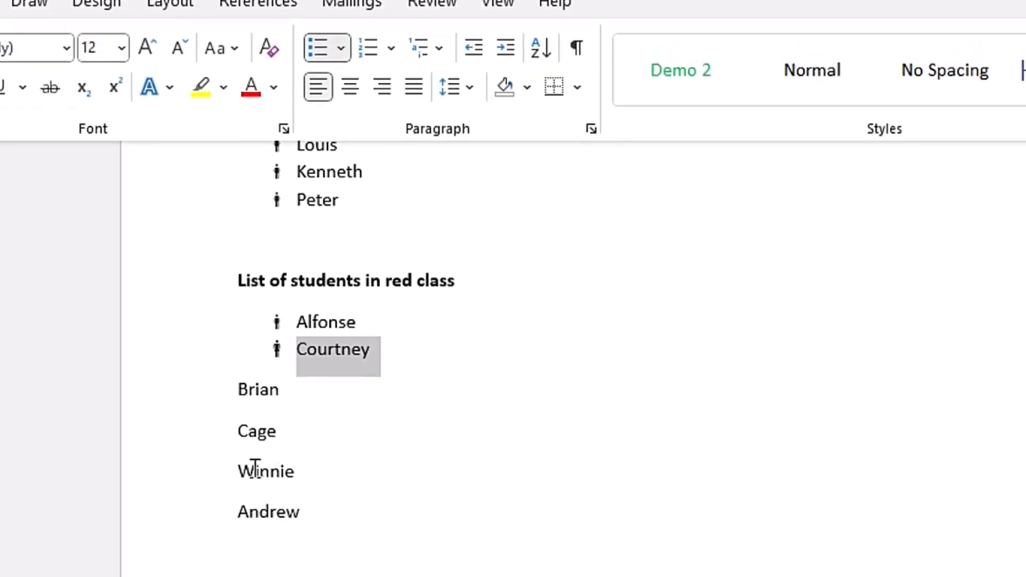
# - Give the fifth student in the red class list the woman bullet and the third student the man bullet
pyautogui.click(180, 489)
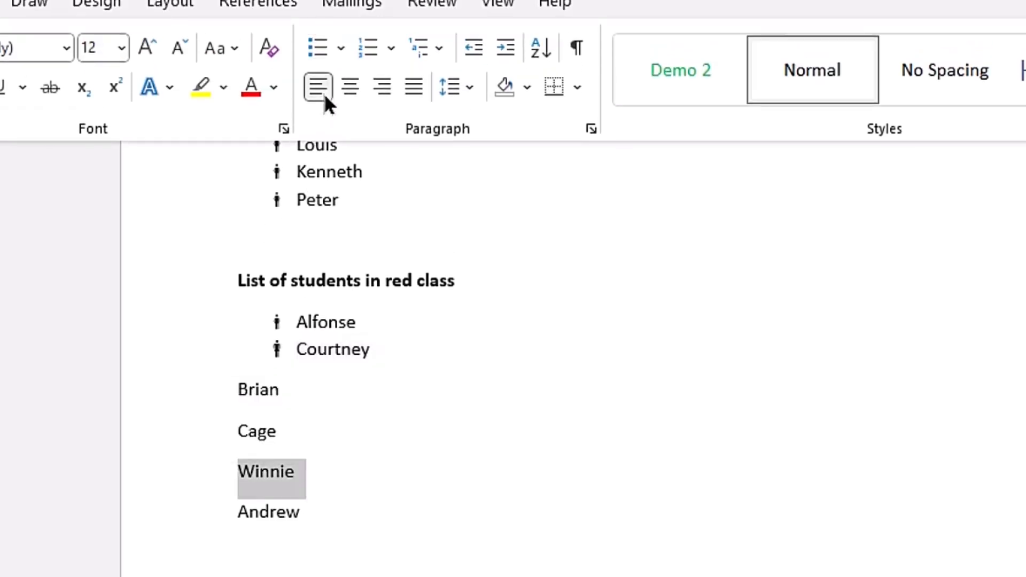
pyautogui.click(321, 43)
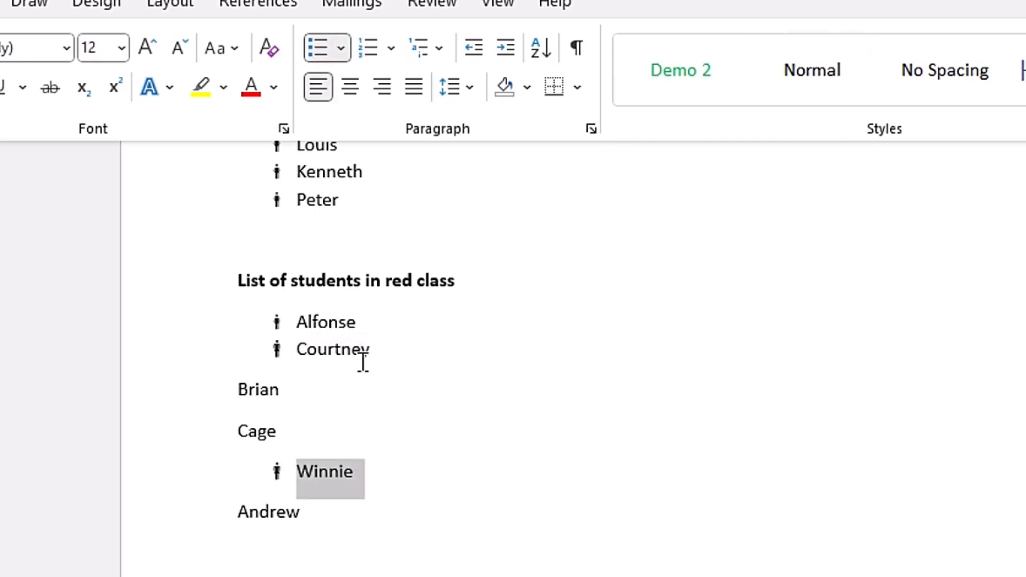
pyautogui.click(189, 398)
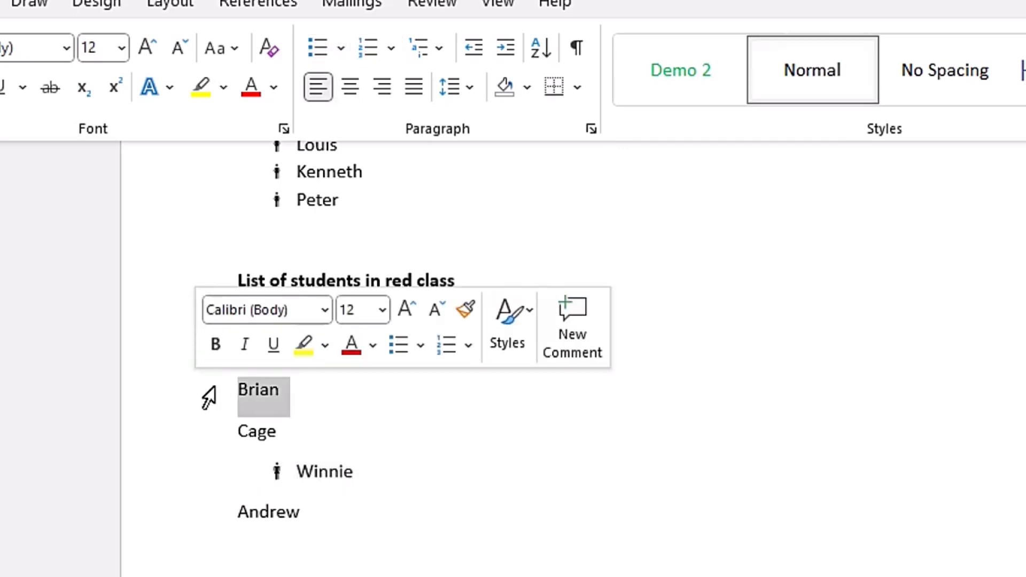
pyautogui.click(331, 51)
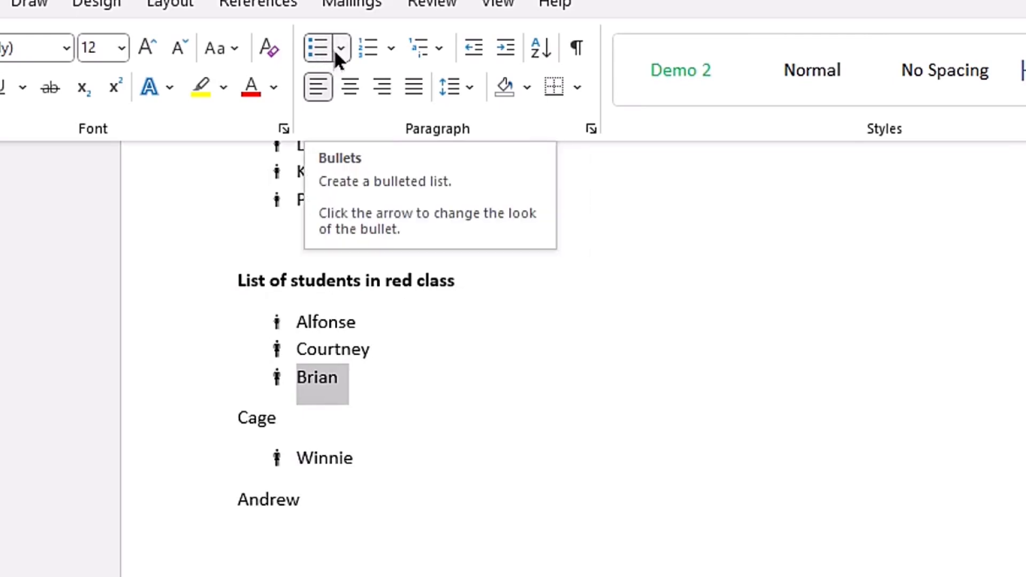
pyautogui.click(344, 47)
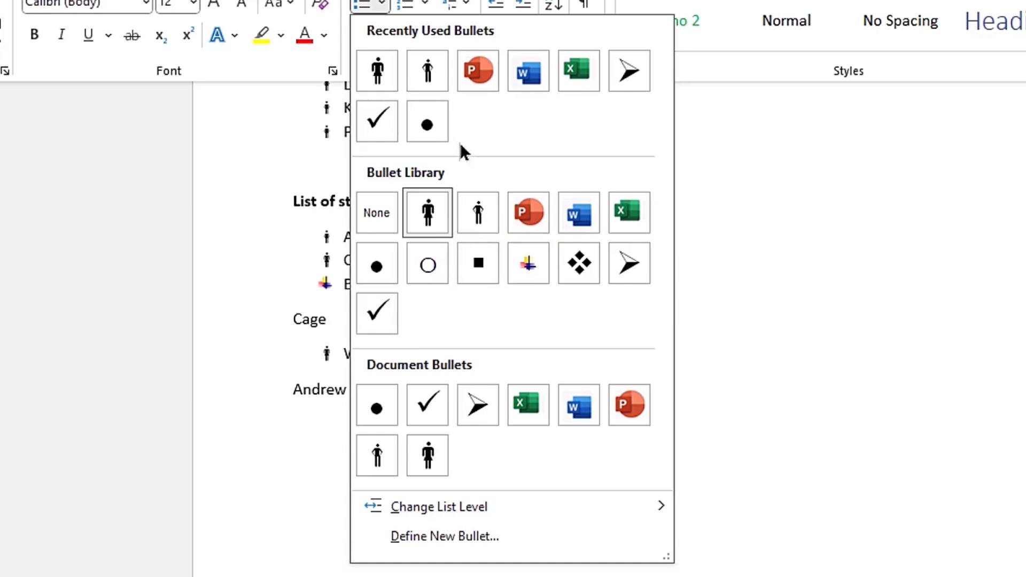
pyautogui.click(383, 445)
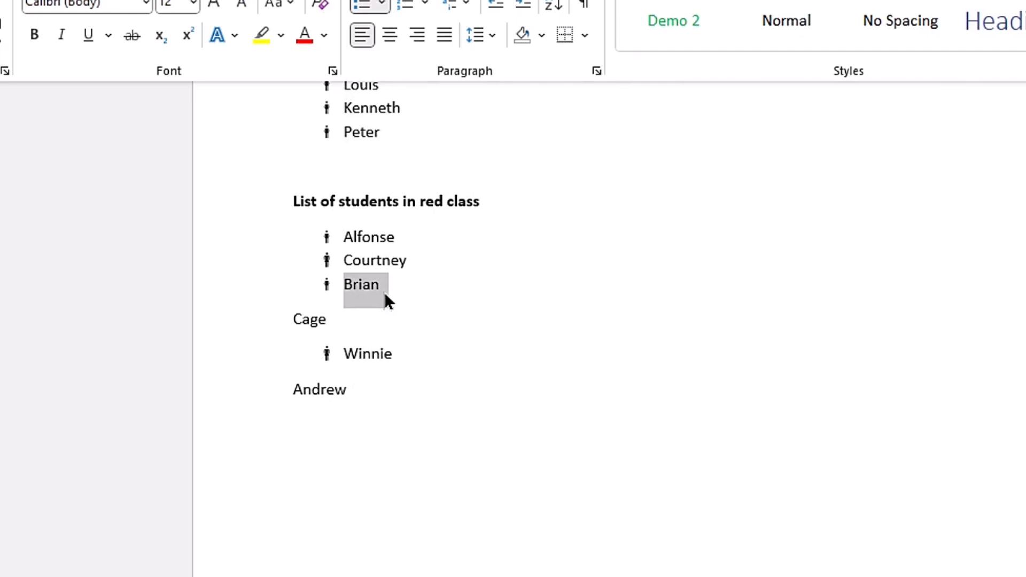
# - Apply the man bullet to the fourth and the last student in the red class list
pyautogui.click(251, 320)
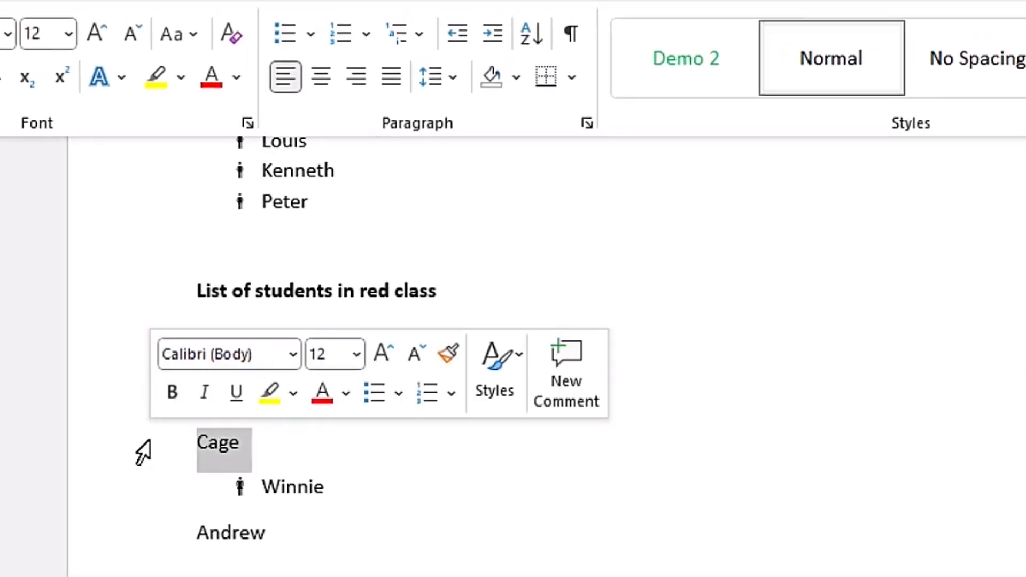
pyautogui.click(311, 34)
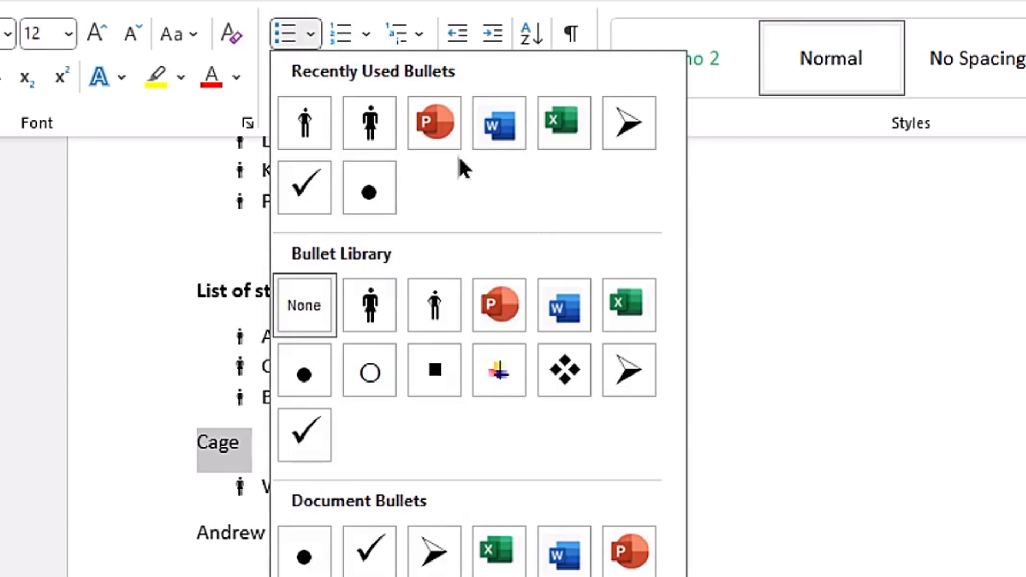
pyautogui.click(306, 112)
pyautogui.click(130, 513)
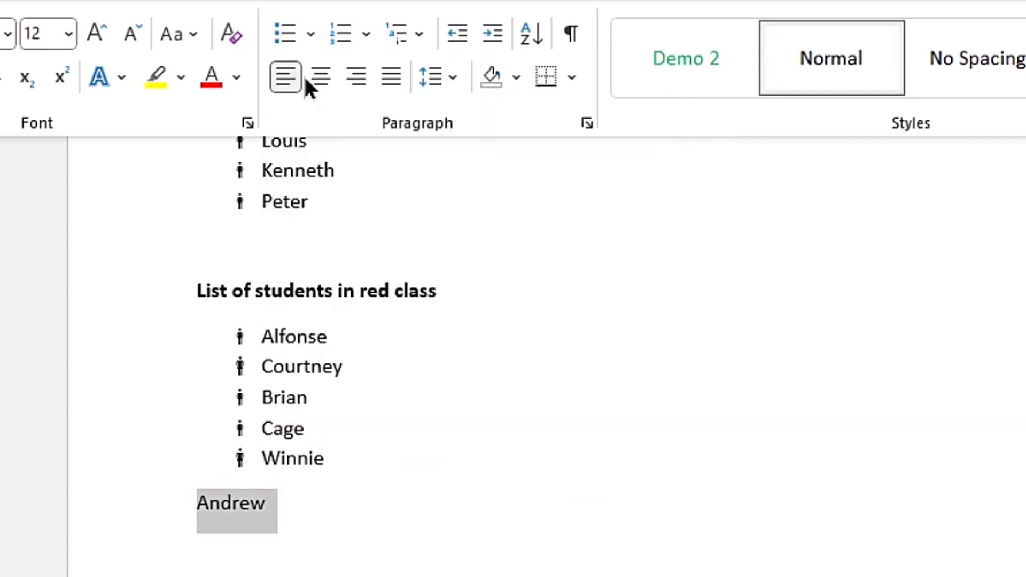
pyautogui.click(309, 28)
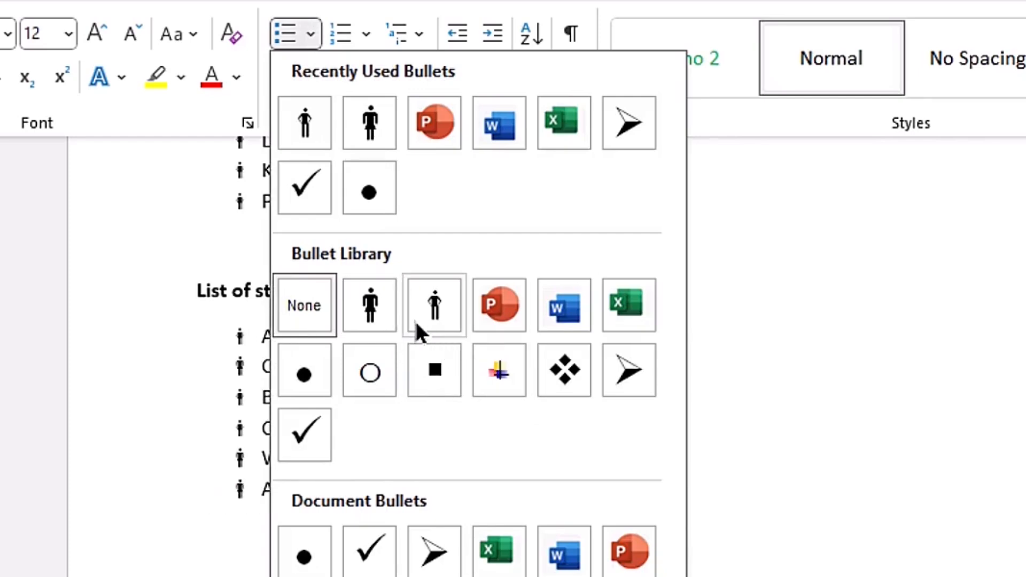
pyautogui.click(435, 299)
pyautogui.press('Right')
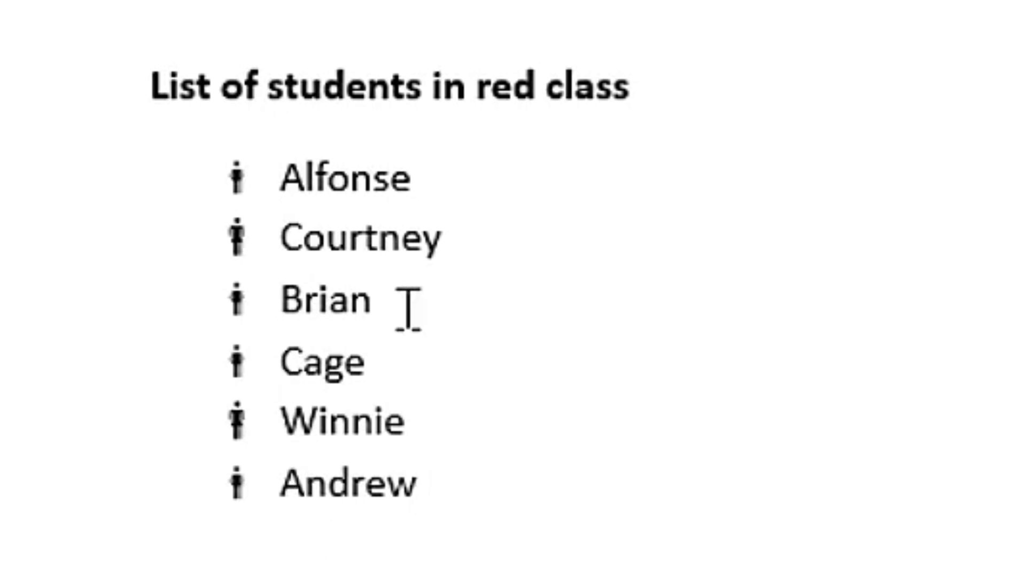
# - Start defining a new bullet for the entire red class list with a red font color
pyautogui.click(320, 238)
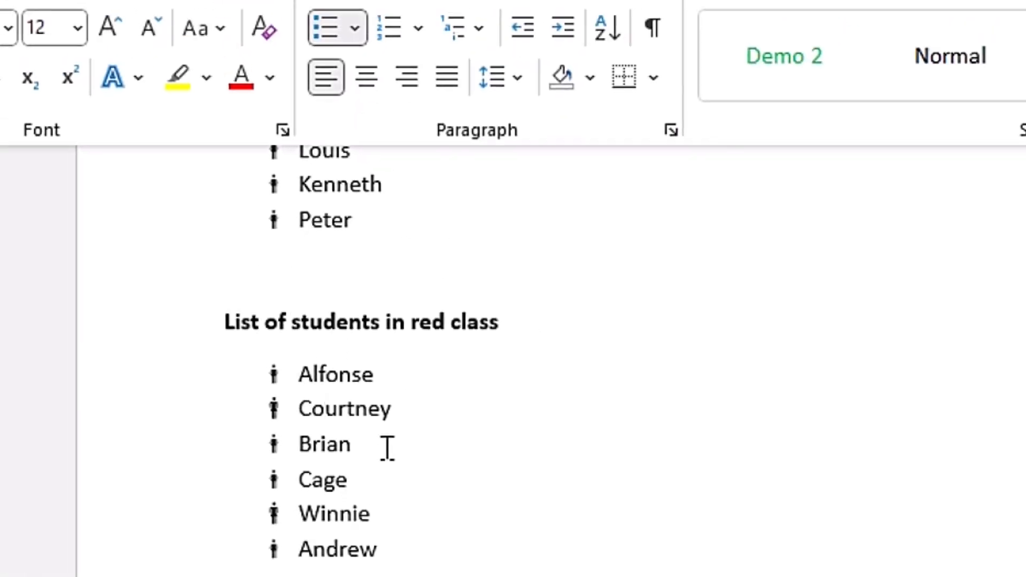
pyautogui.click(296, 336)
pyautogui.keyDown('shift'); pyautogui.click(410, 534); pyautogui.keyUp('shift')
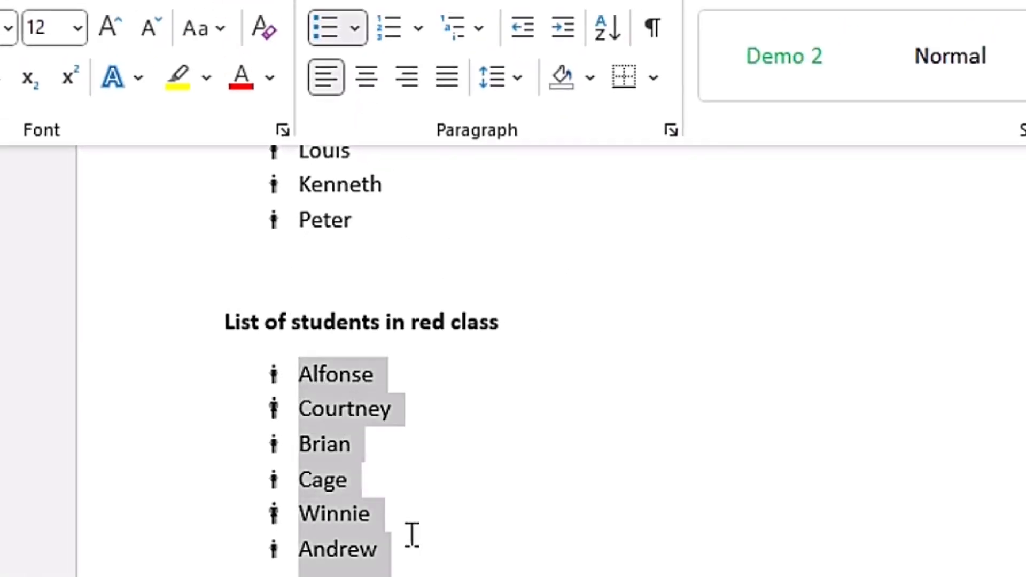
pyautogui.click(356, 27)
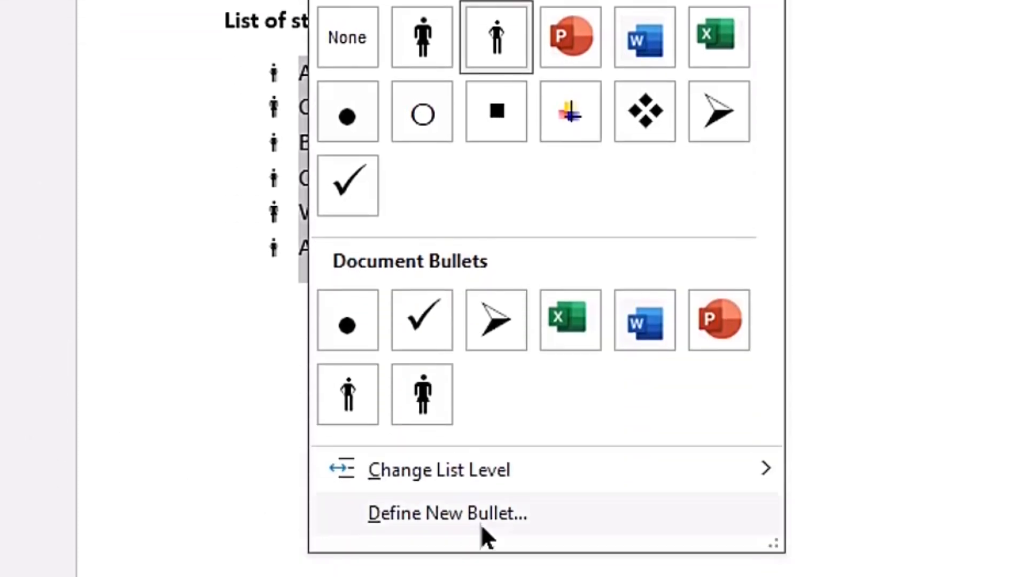
pyautogui.click(522, 513)
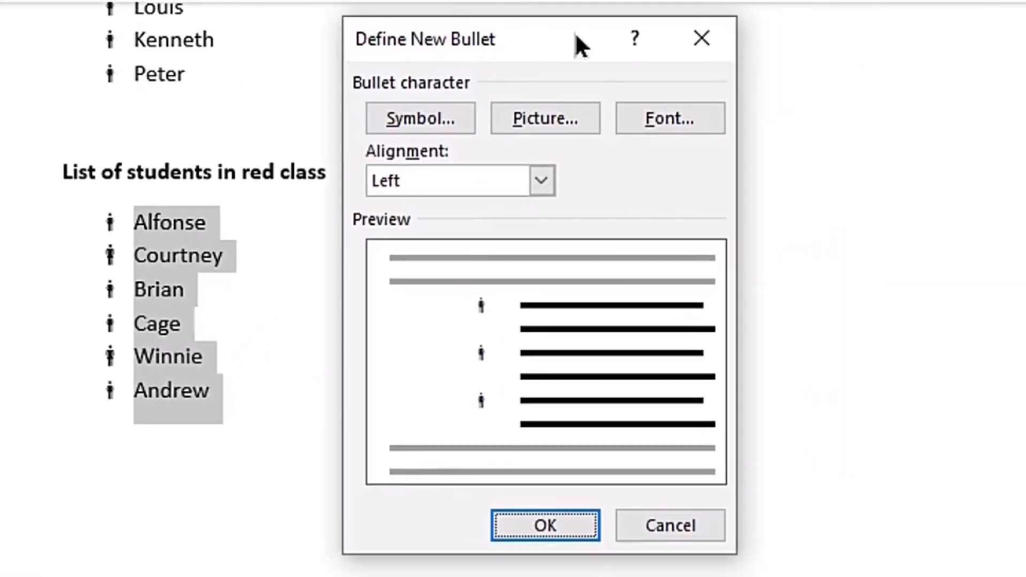
pyautogui.moveTo(580, 46); pyautogui.dragTo(630, 35)
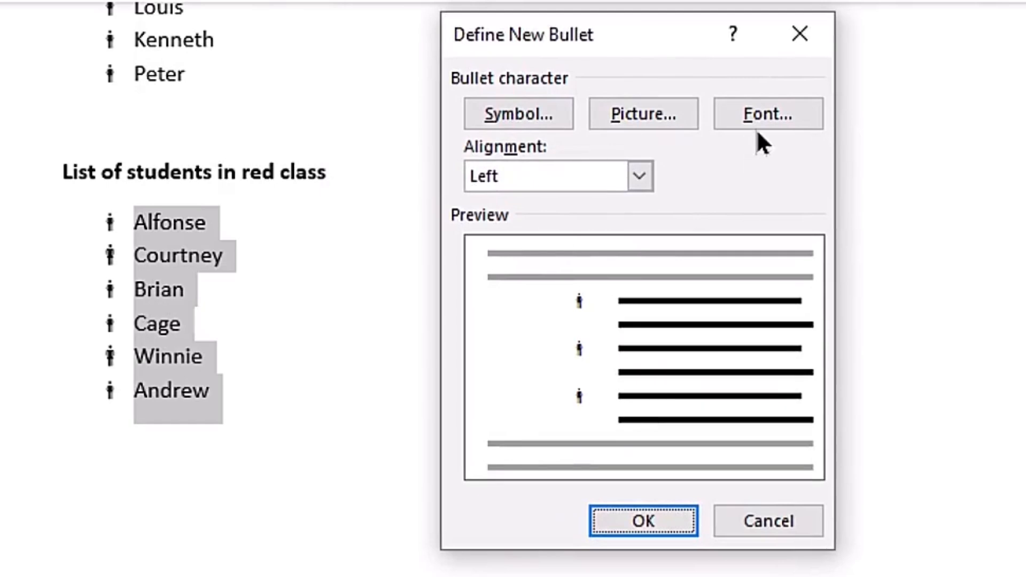
pyautogui.click(757, 112)
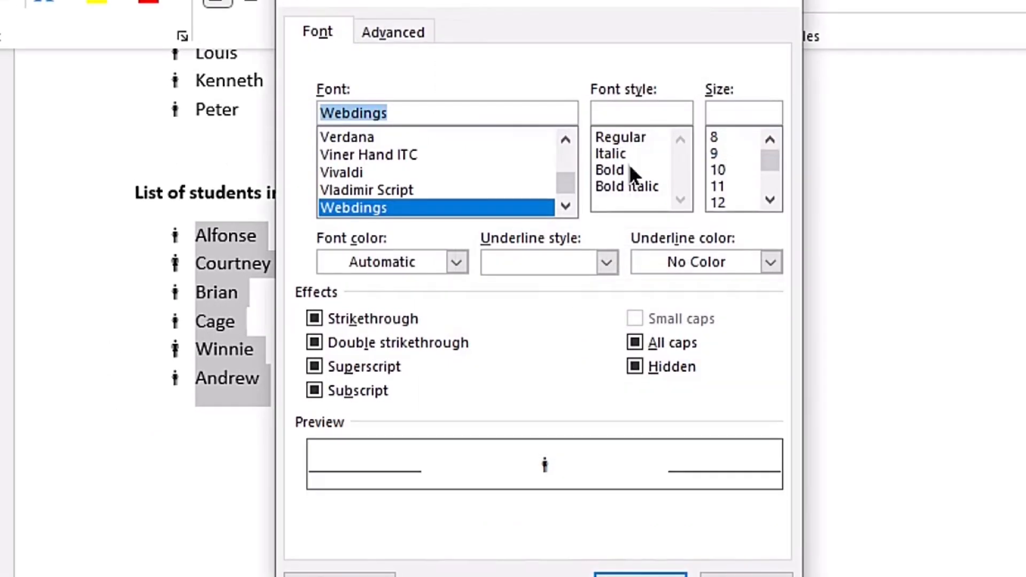
pyautogui.moveTo(428, 1); pyautogui.dragTo(578, 50)
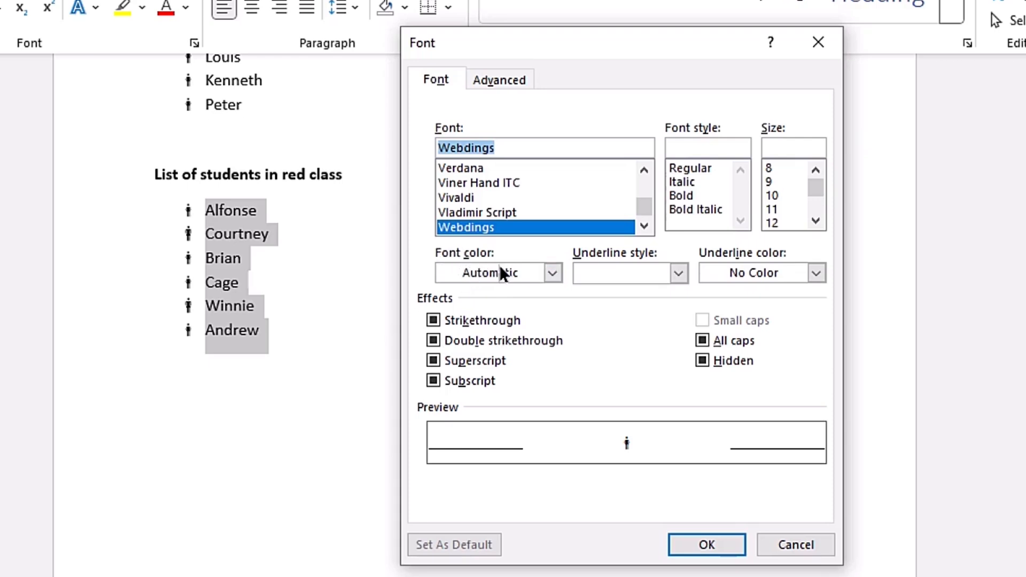
pyautogui.click(553, 273)
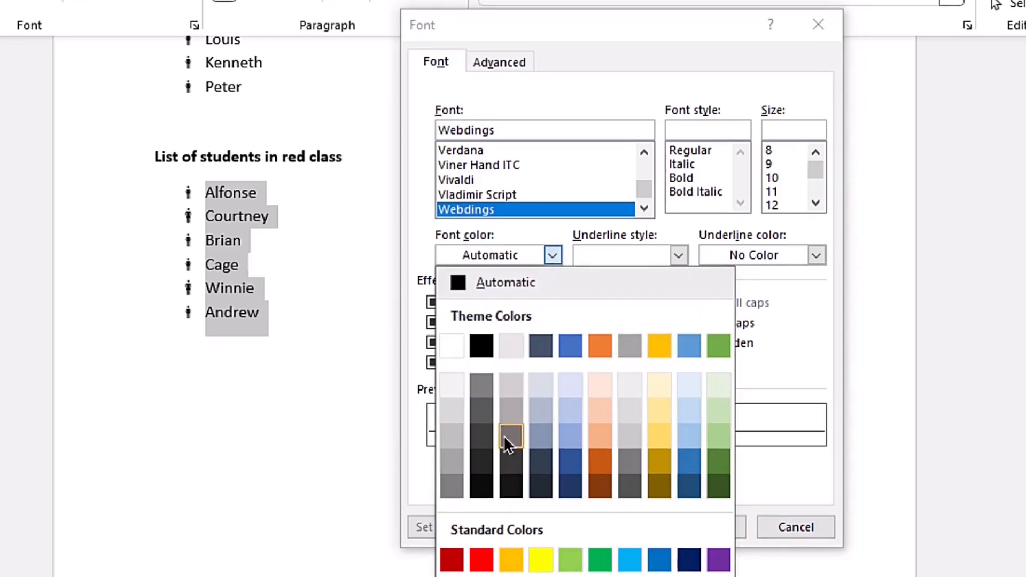
pyautogui.click(480, 559)
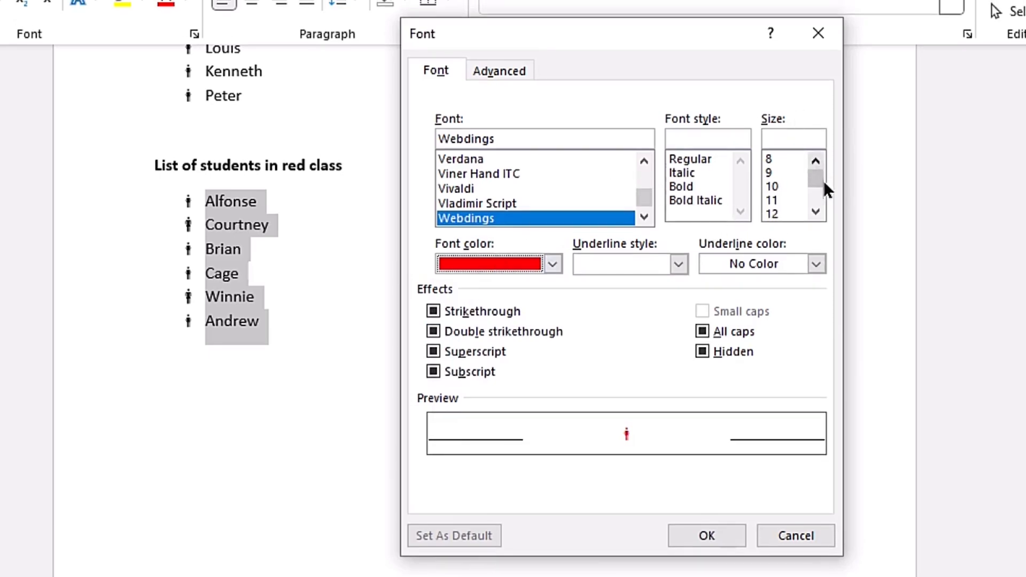
# - Set the bullet font size to 24 and apply the new bullet to the red class list
pyautogui.click(816, 212)
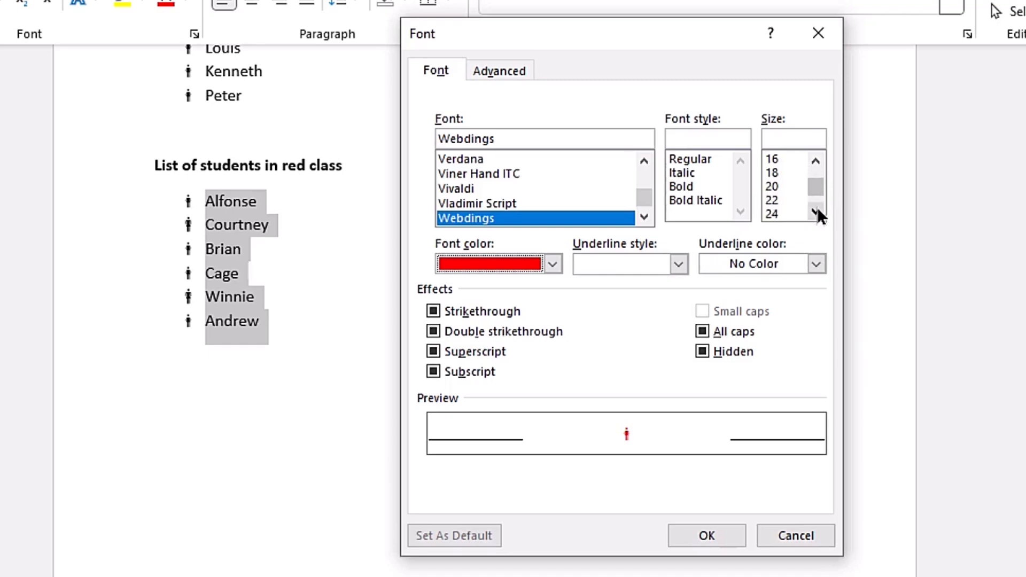
pyautogui.click(772, 213)
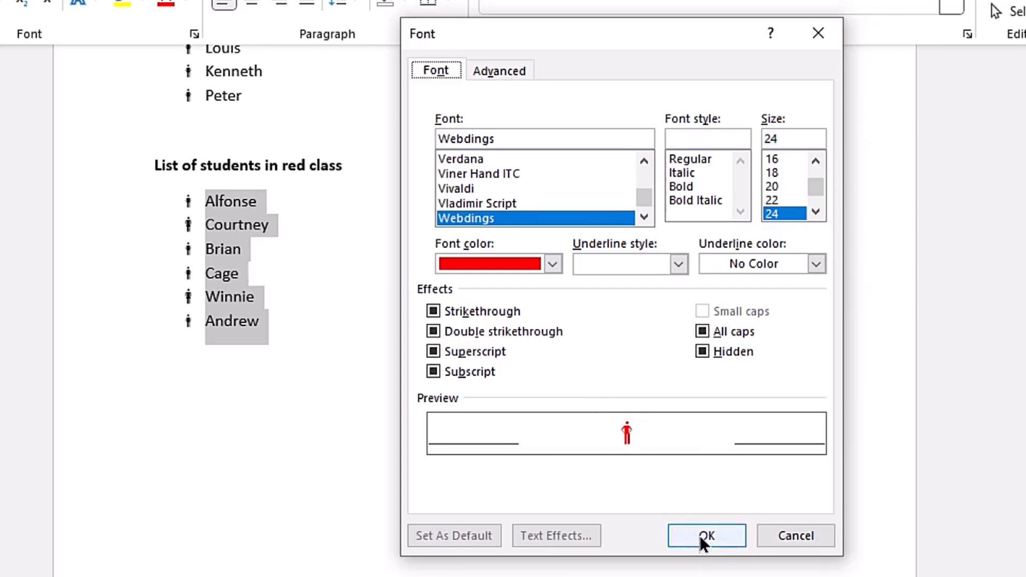
pyautogui.click(703, 533)
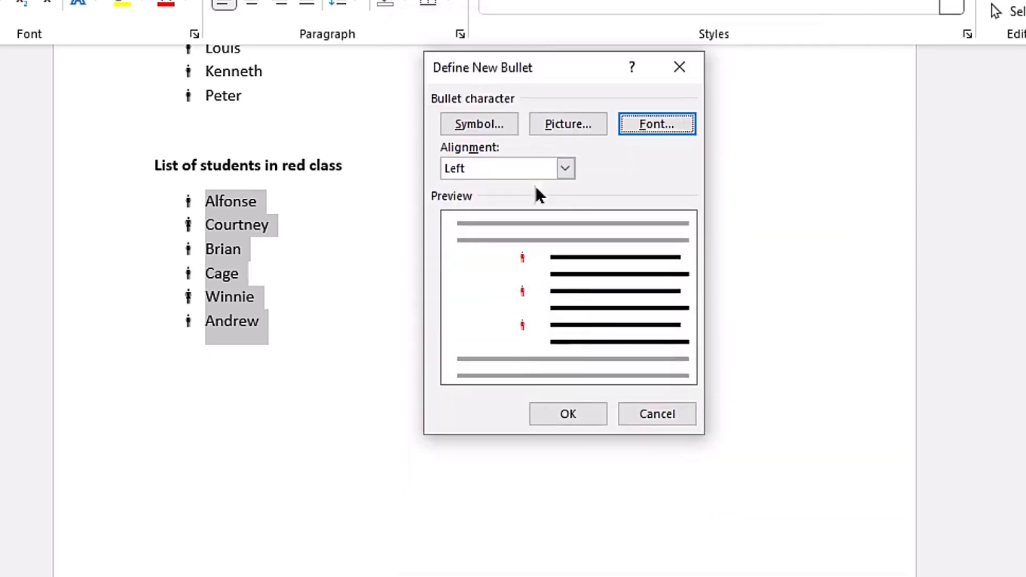
pyautogui.click(559, 412)
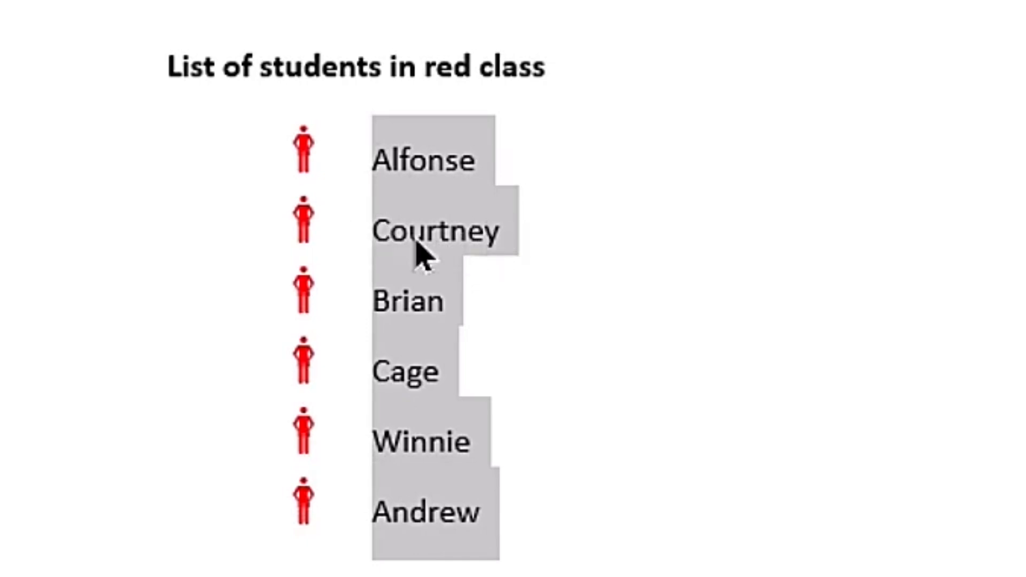
# - Apply the woman bullet to both the second and fifth students in the red class list
pyautogui.click(447, 231)
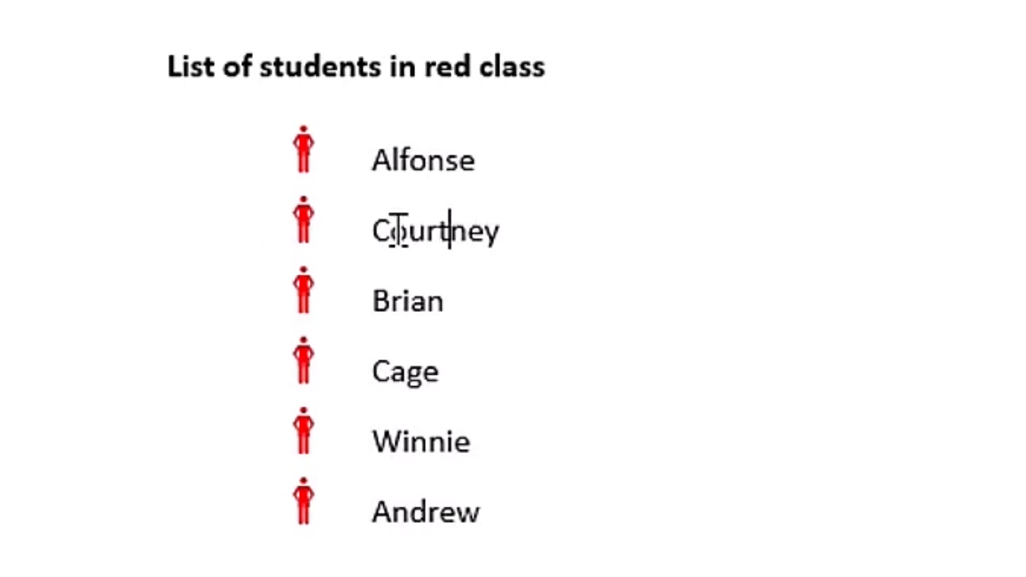
pyautogui.moveTo(370, 235); pyautogui.dragTo(530, 235)
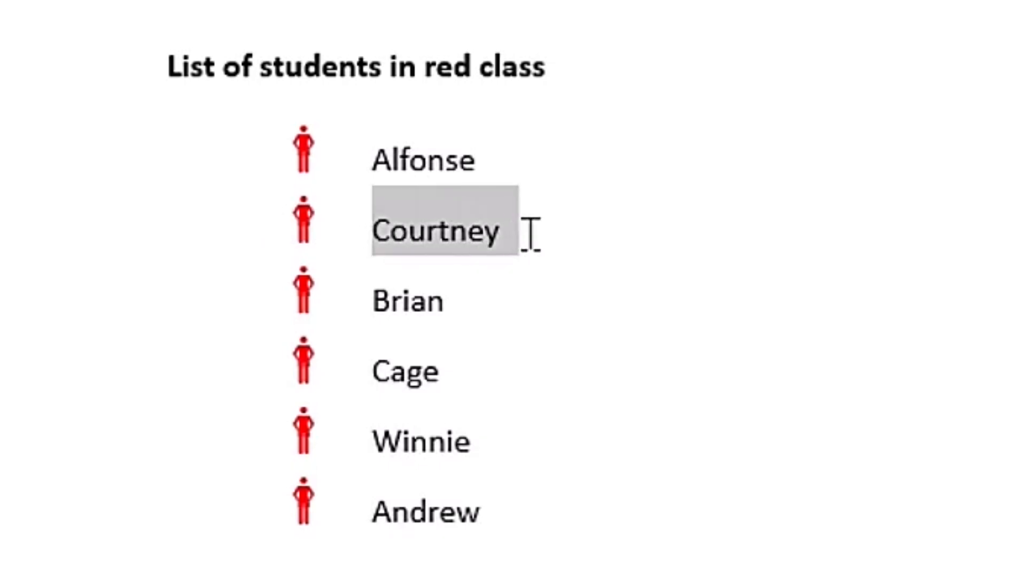
pyautogui.press('ctrl')
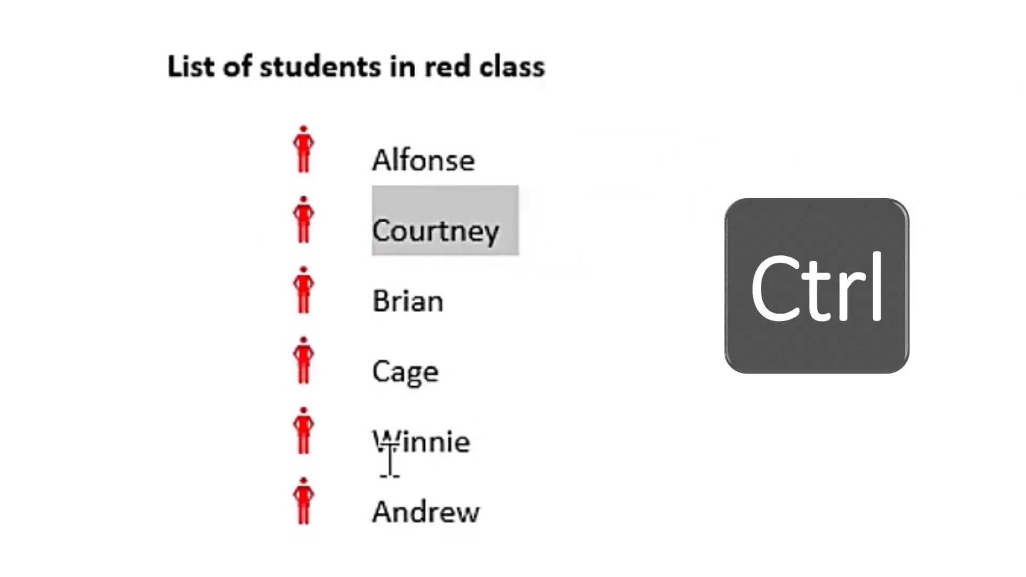
pyautogui.moveTo(421, 444); pyautogui.dragTo(508, 442)
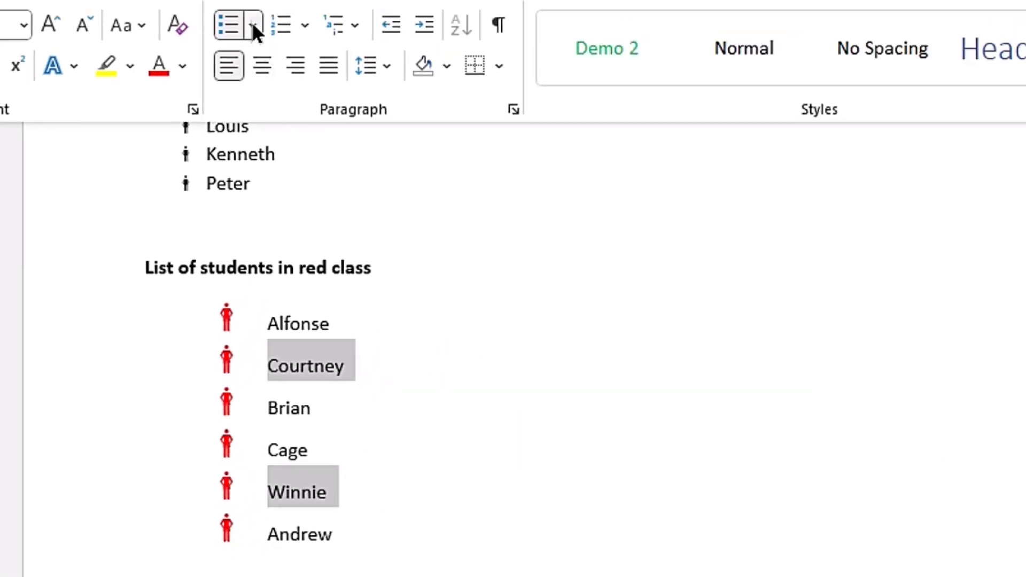
pyautogui.click(253, 25)
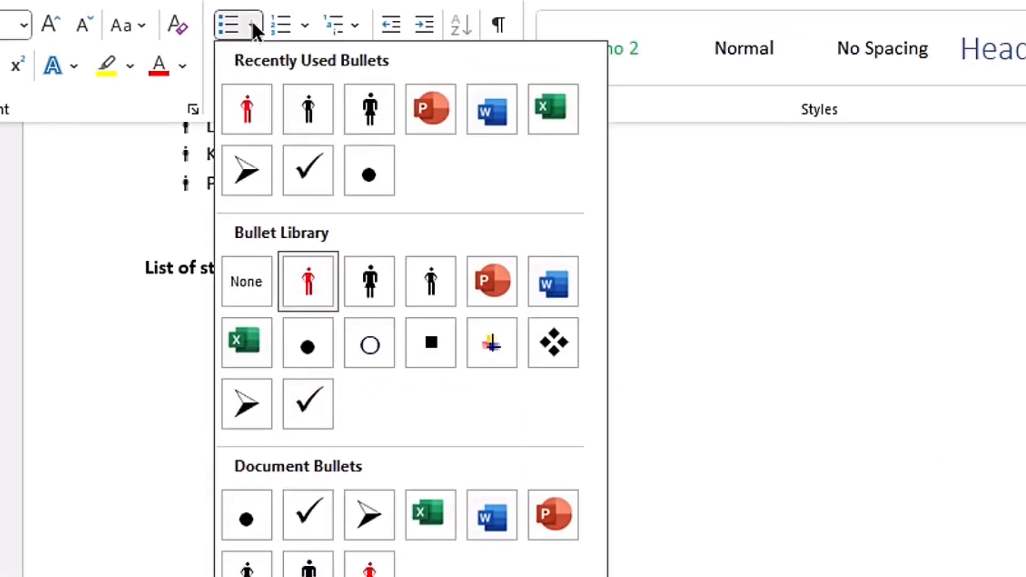
pyautogui.click(370, 106)
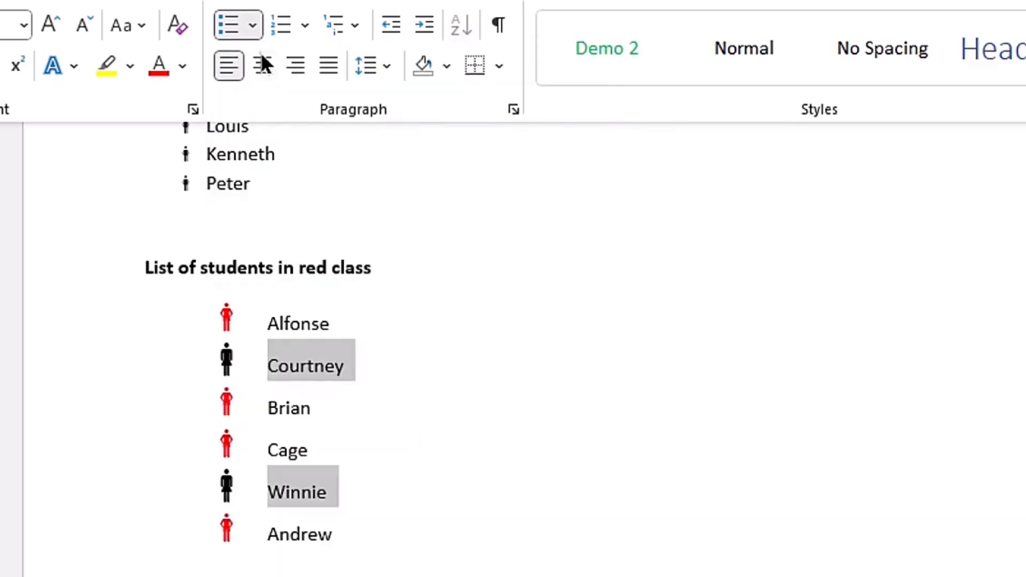
# - Set the font color of the two selected students' woman bullets to red in a new bullet definition
pyautogui.click(253, 24)
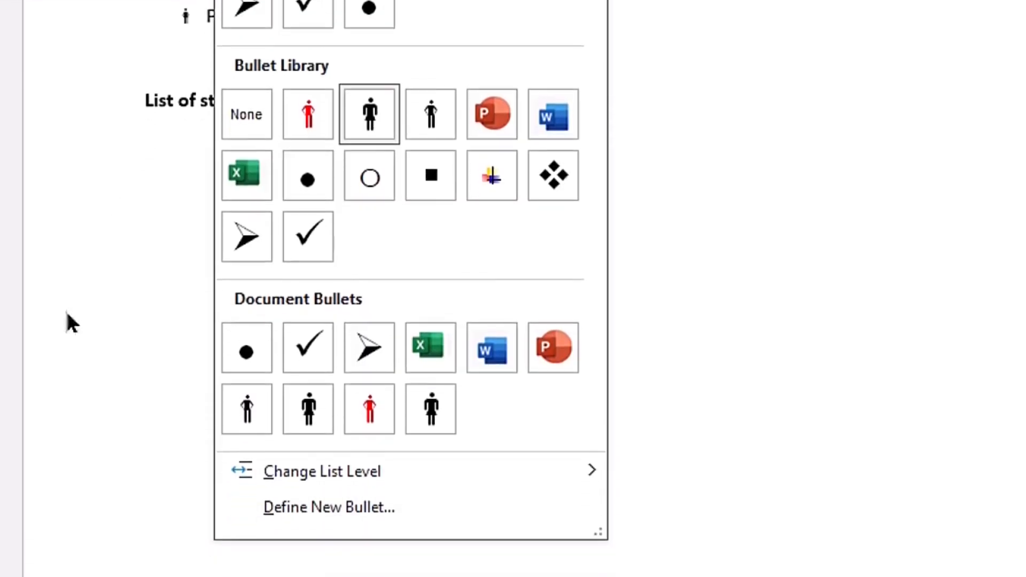
pyautogui.click(348, 512)
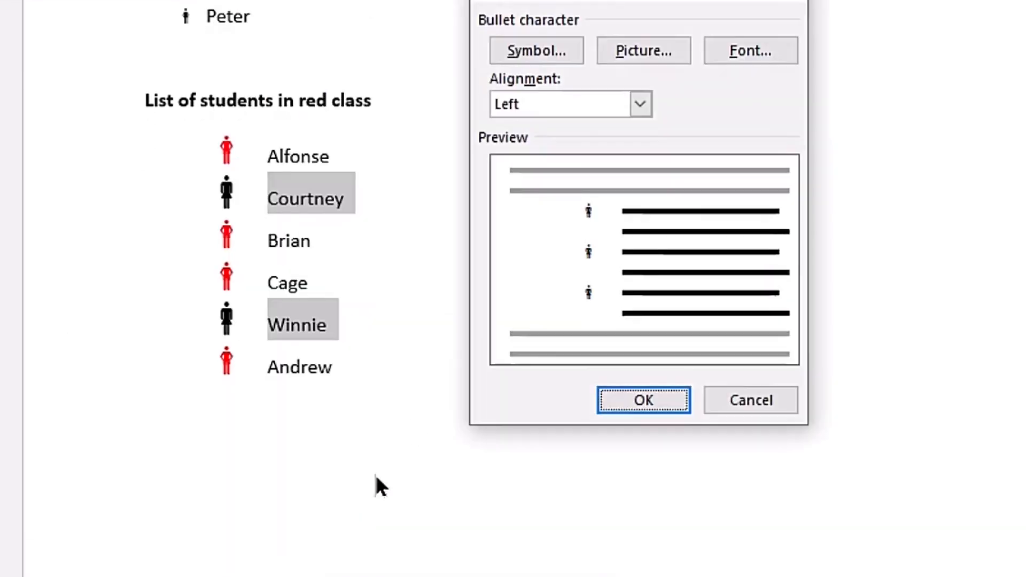
pyautogui.click(748, 50)
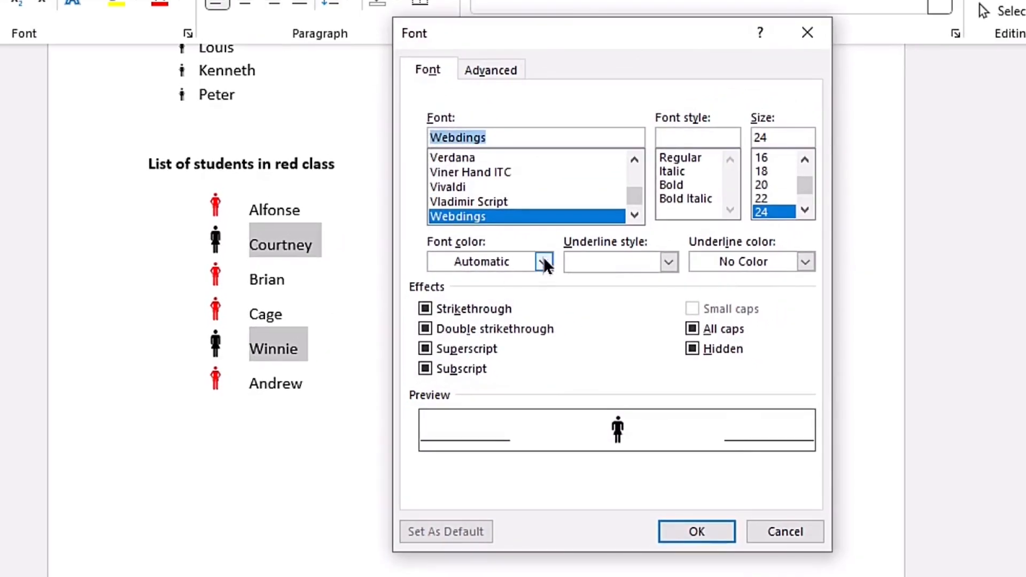
pyautogui.click(545, 262)
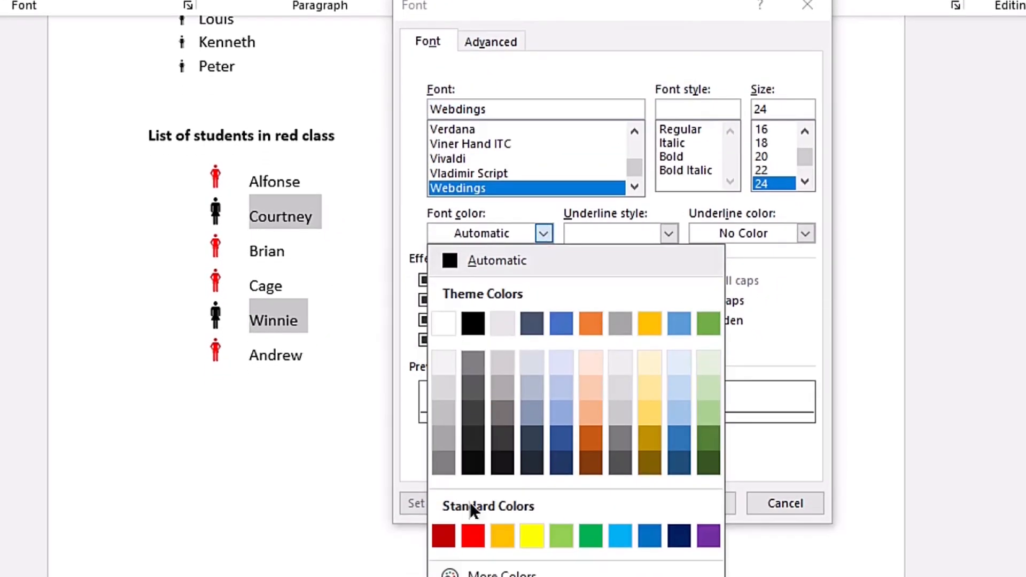
pyautogui.click(470, 558)
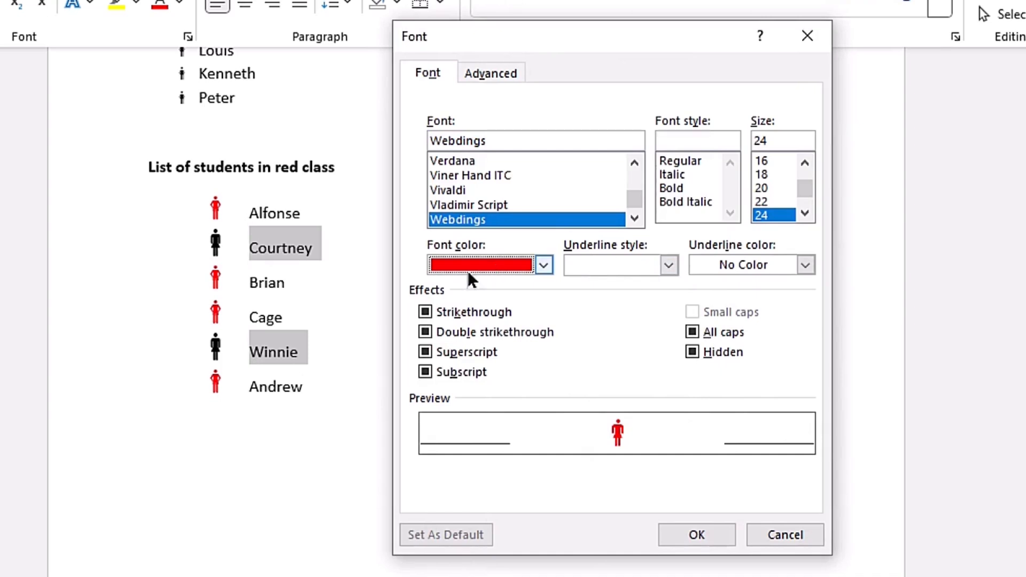
# - Add a red double underline to the woman bullet and apply it to the two selected students
pyautogui.click(668, 265)
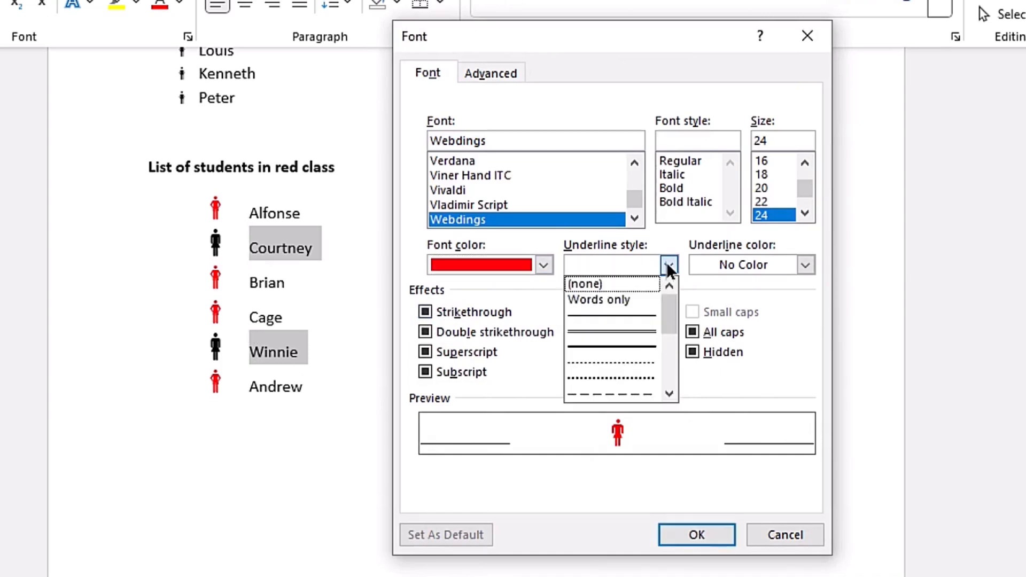
pyautogui.click(624, 331)
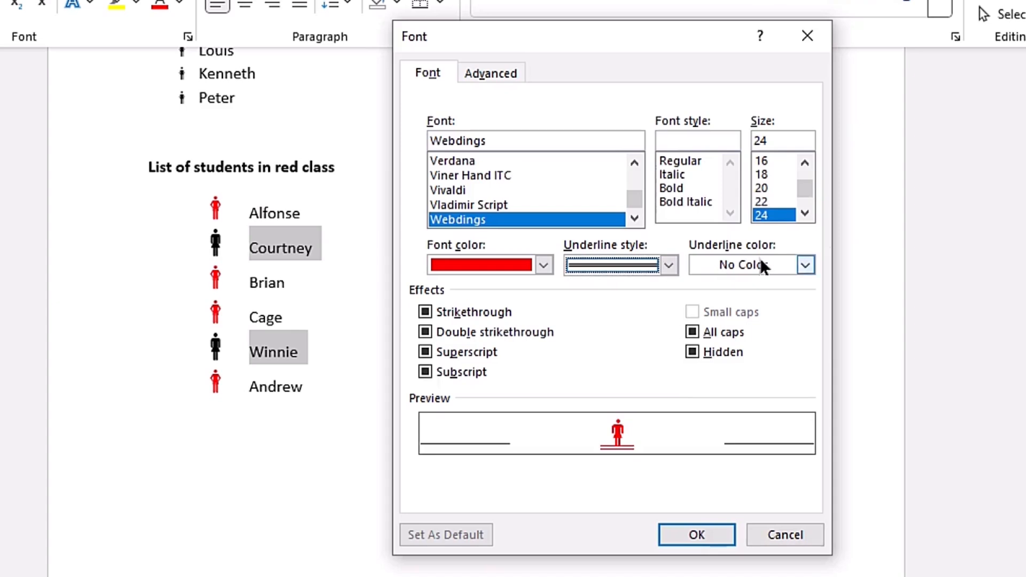
pyautogui.click(804, 266)
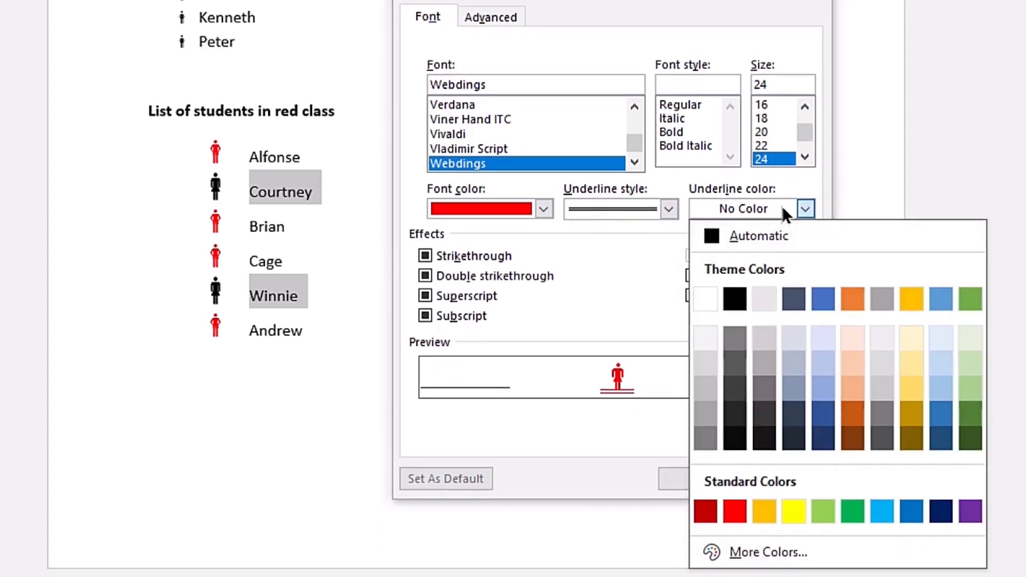
pyautogui.click(735, 509)
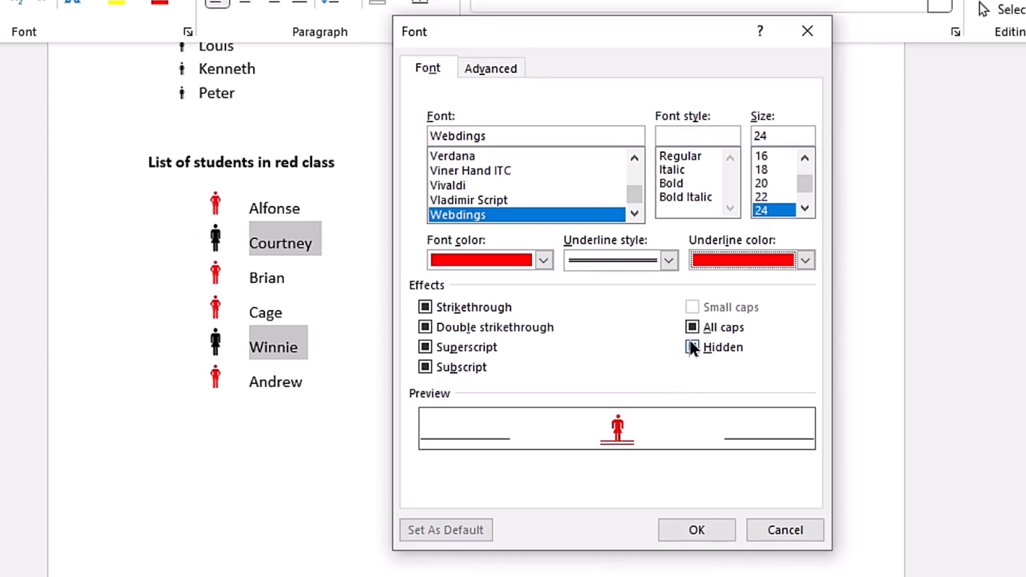
pyautogui.click(695, 527)
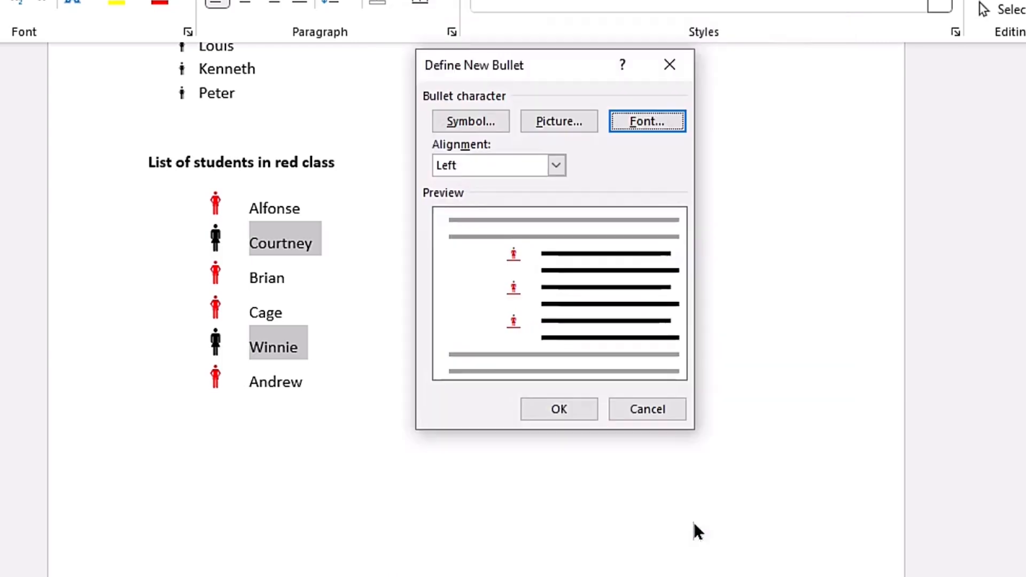
pyautogui.click(562, 409)
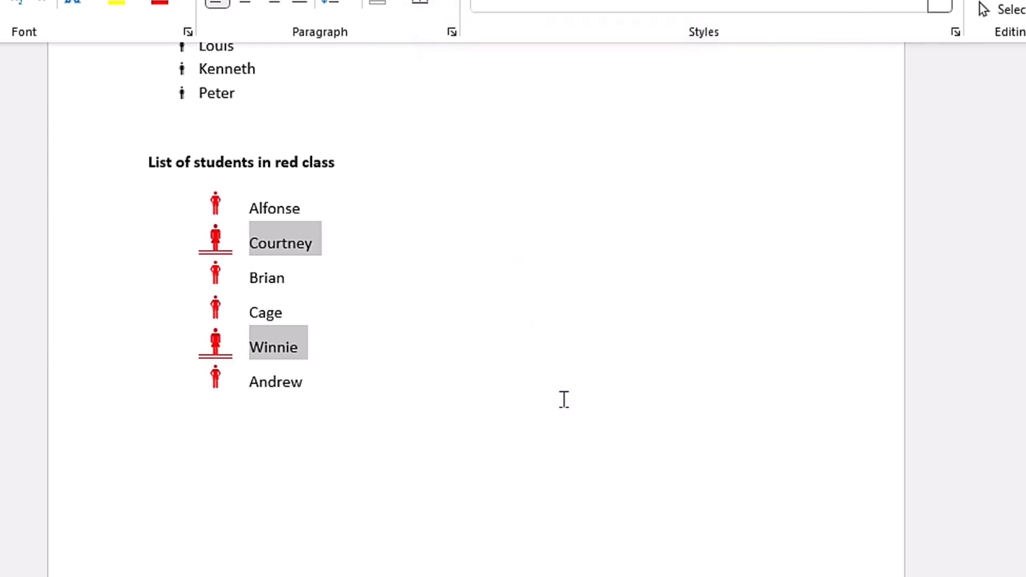